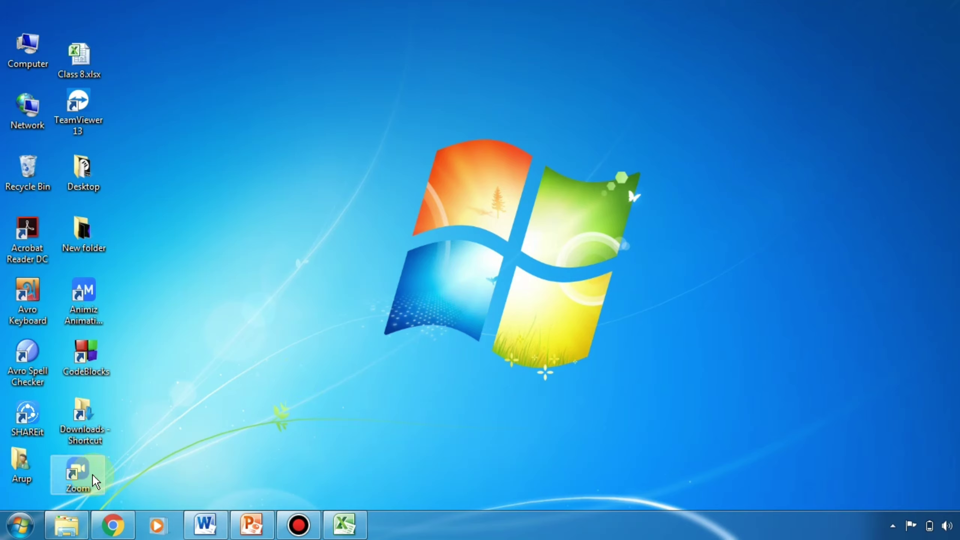
Launch Excel 2010 from the Start menu's Microsoft Office program group
left_click(19, 525)
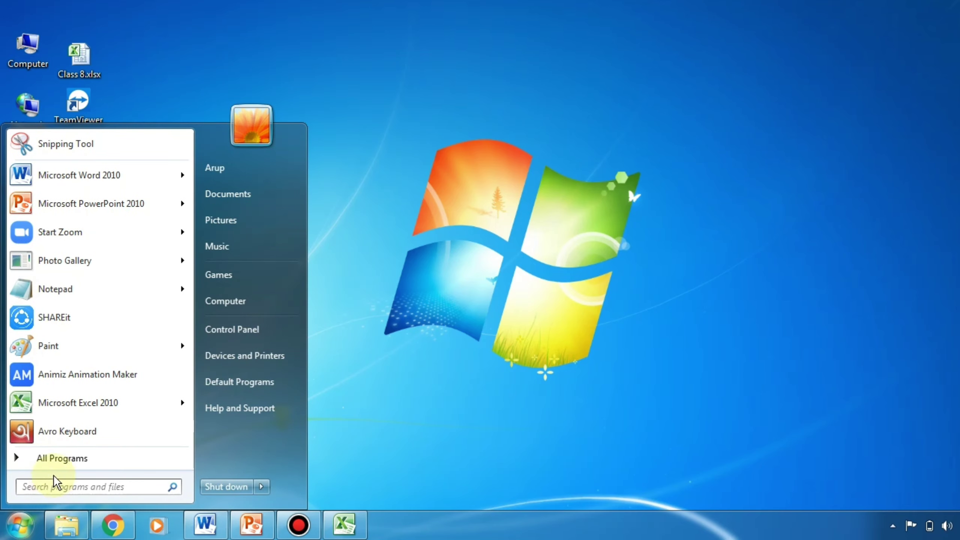
left_click(68, 463)
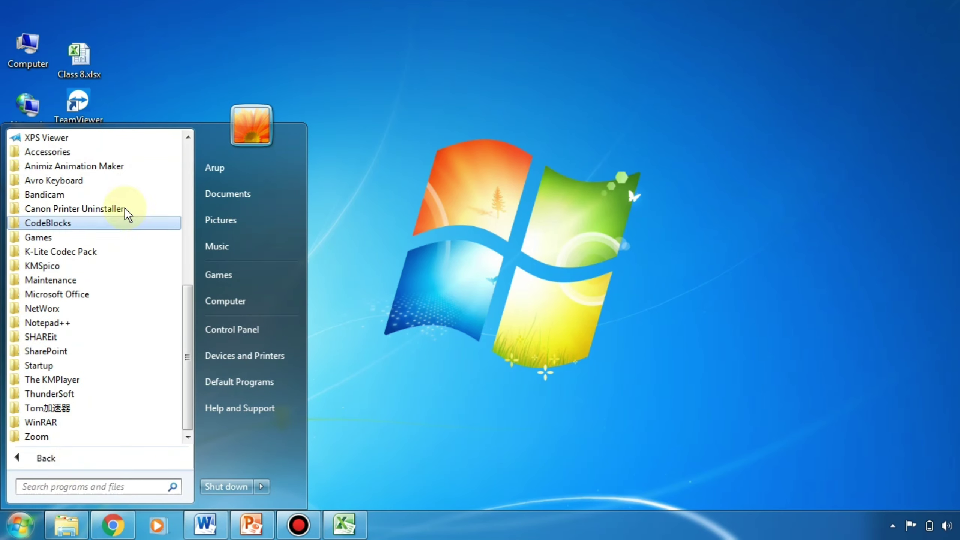
left_click(107, 297)
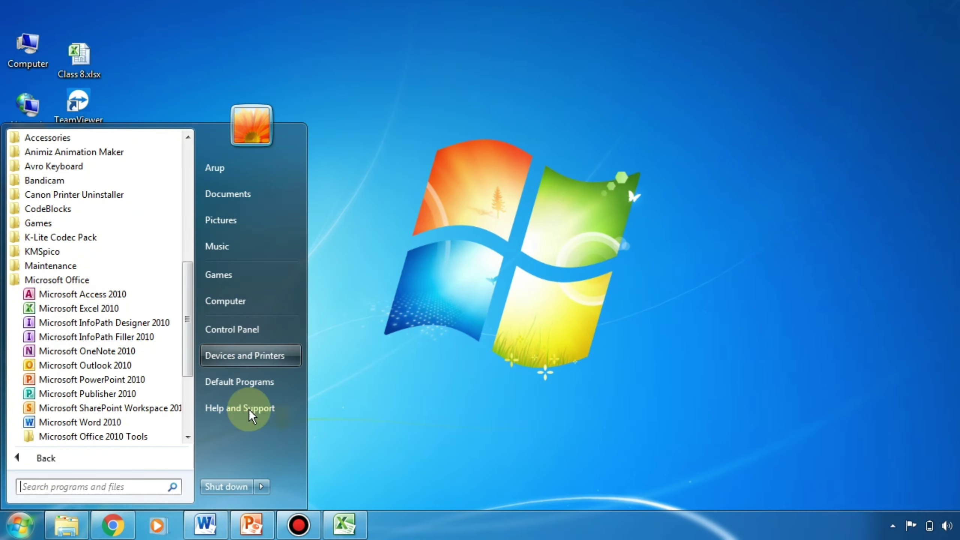
left_click(344, 525)
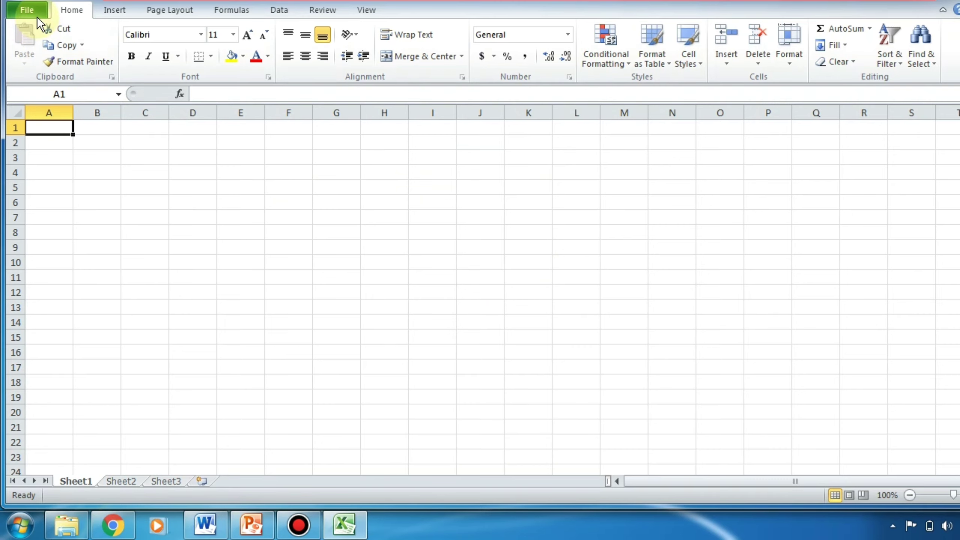
Open the Class 8.xlsx workbook from the Desktop
left_click(27, 10)
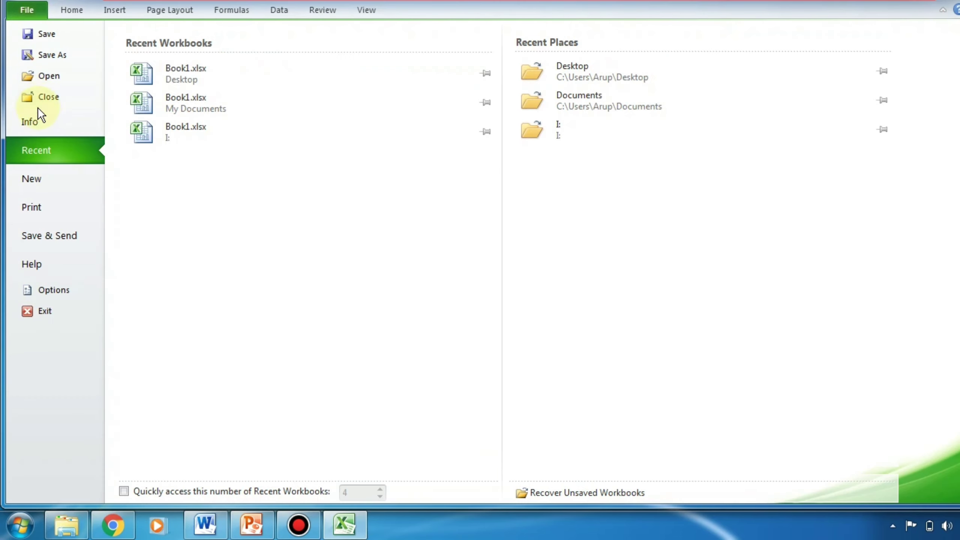
left_click(44, 81)
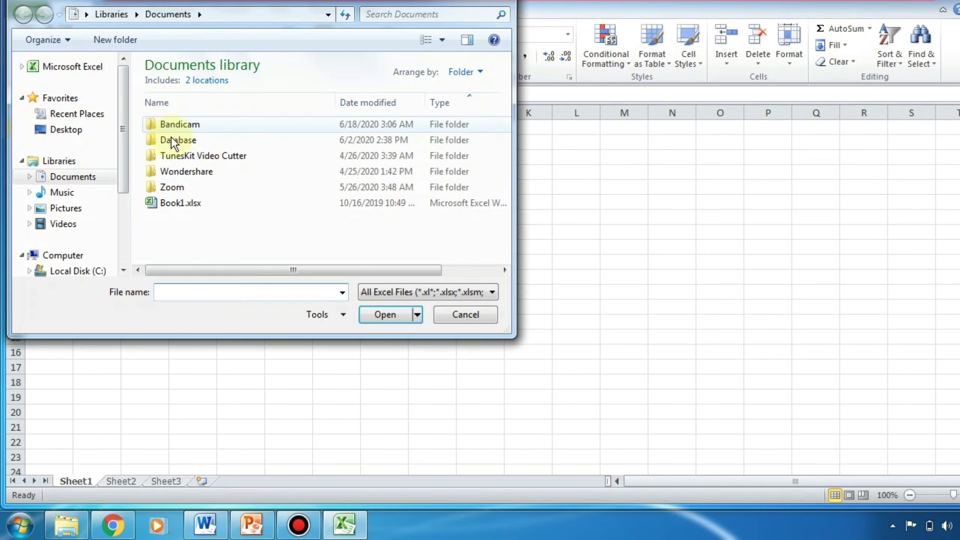
left_click(87, 140)
left_click(314, 174)
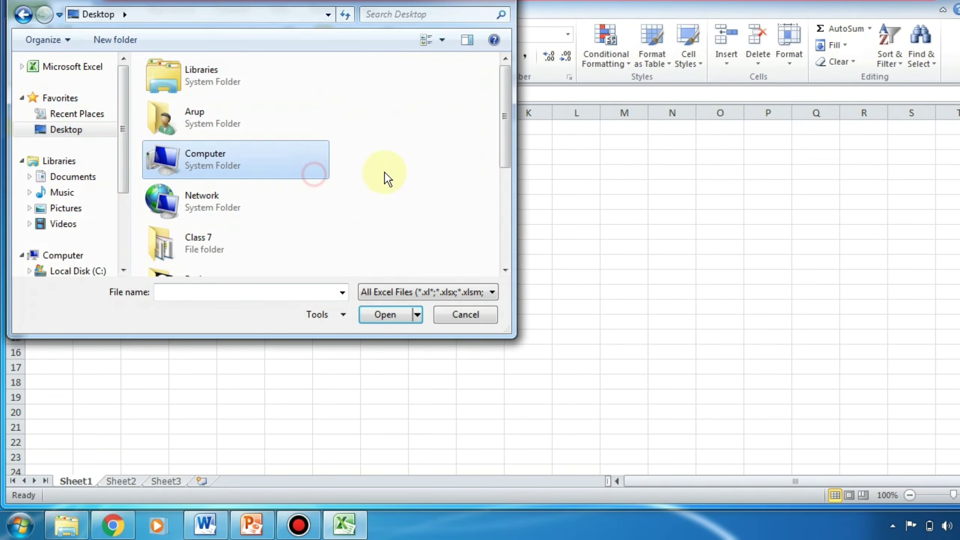
scroll(387, 177, "down", 2)
scroll(387, 177, "down", 2)
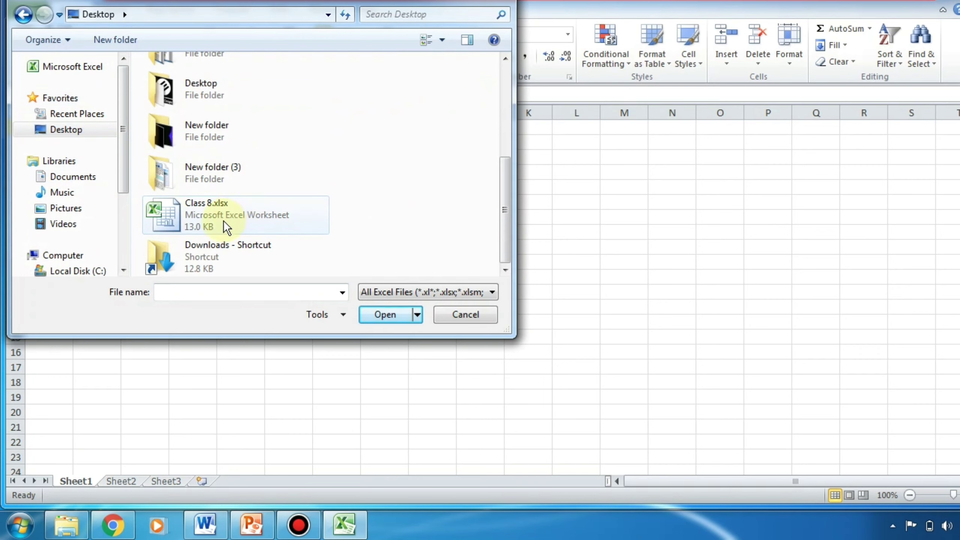
mouse_move(206, 213)
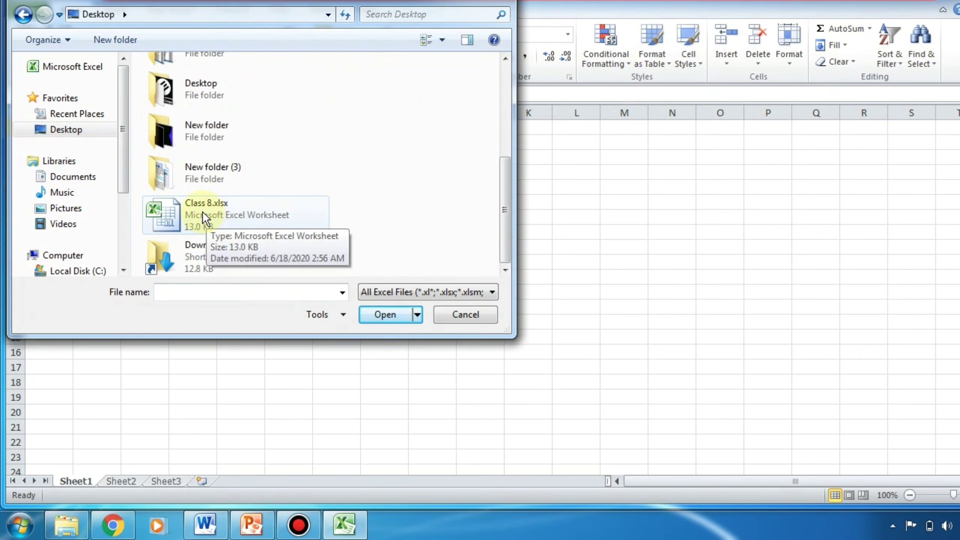
double_click(203, 213)
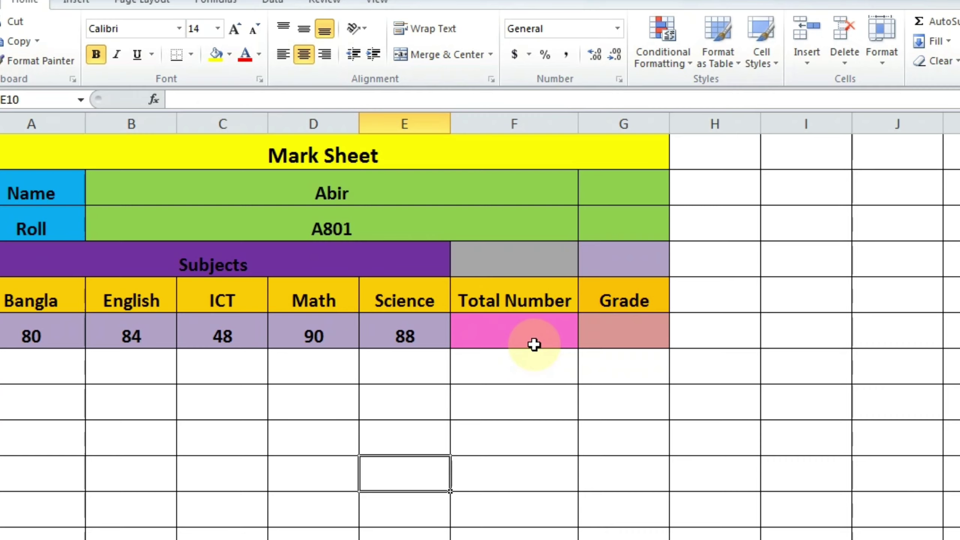
Select the row 6 marks A6:E6 together with the empty Total Number cell F6
left_click(65, 5)
left_click(32, 3)
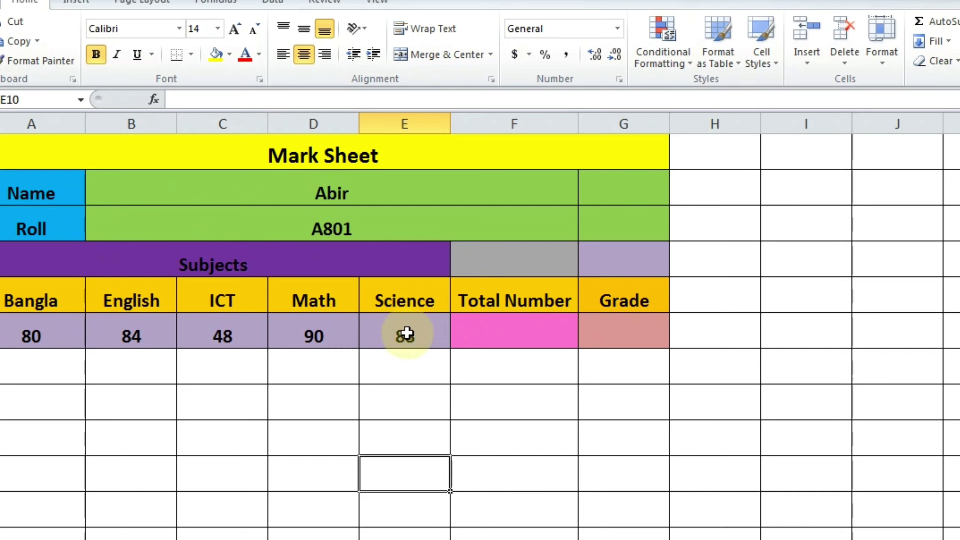
left_click(524, 332)
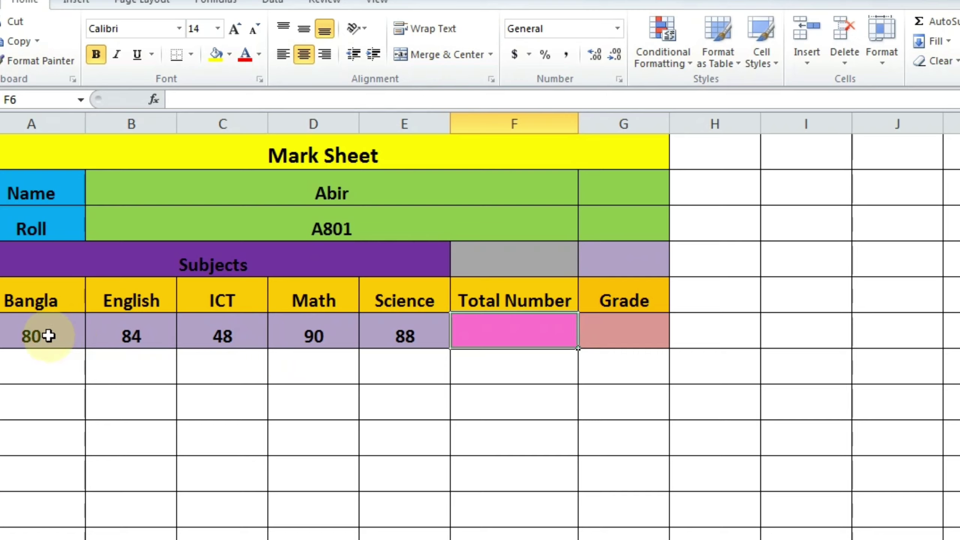
left_click(48, 335)
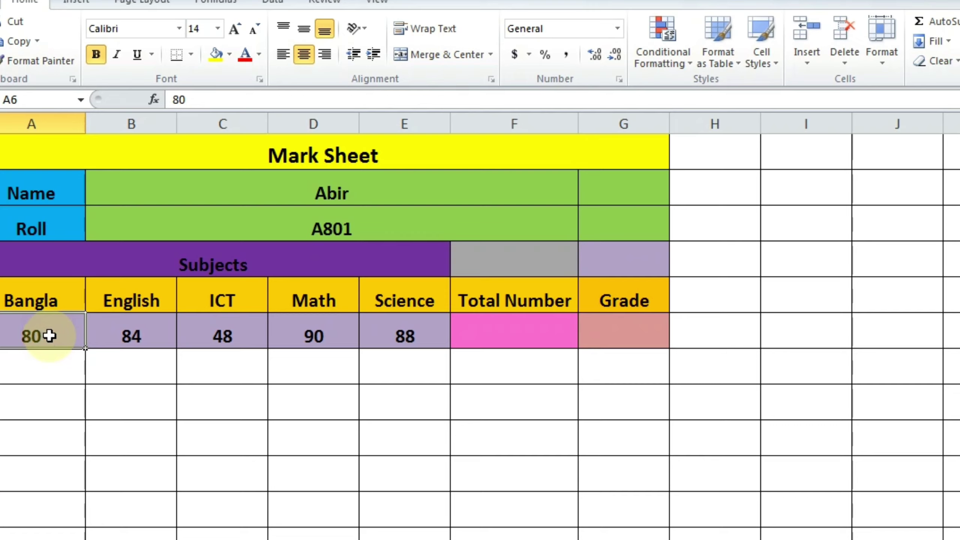
left_click_drag(49, 335, 422, 332)
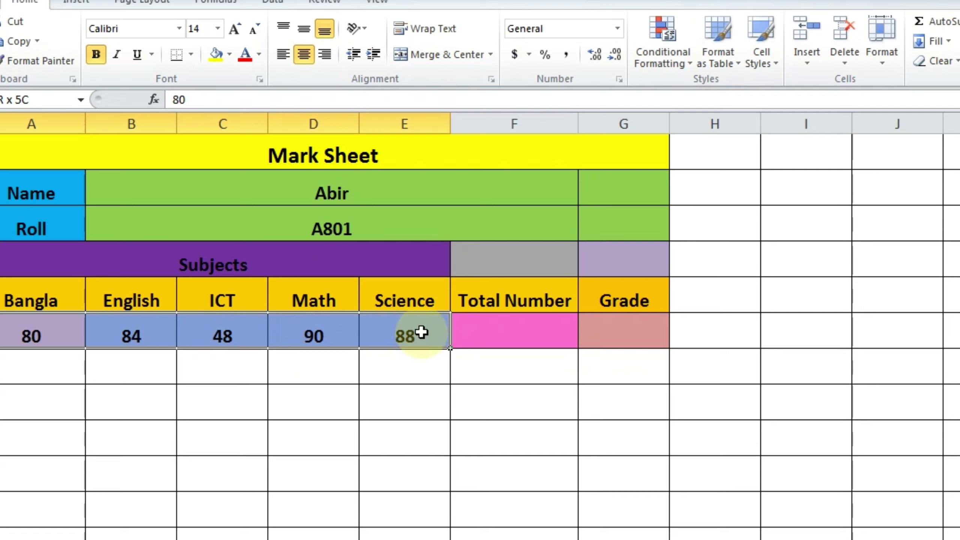
left_click_drag(422, 332, 538, 332)
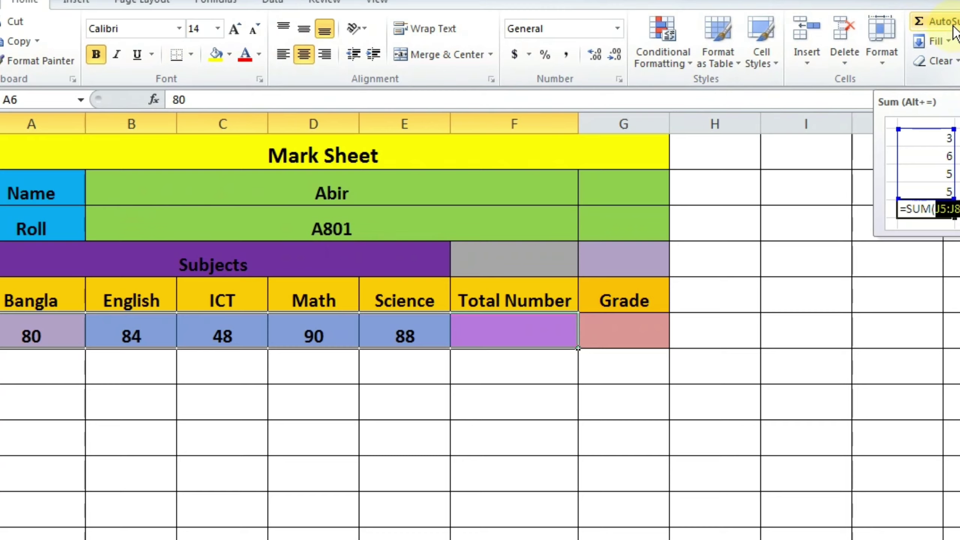
AutoSum the row 6 marks into F6, then clear that total
left_click(956, 31)
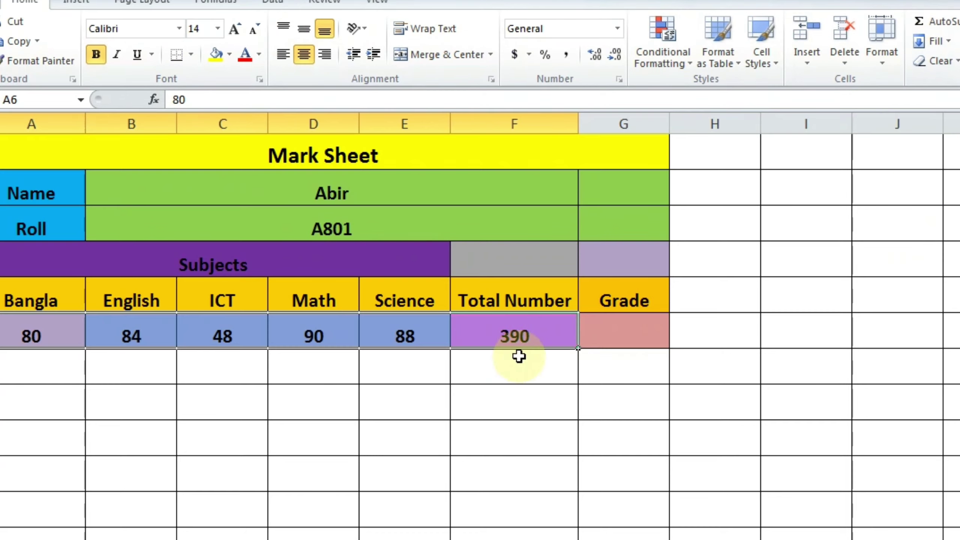
left_click(523, 336)
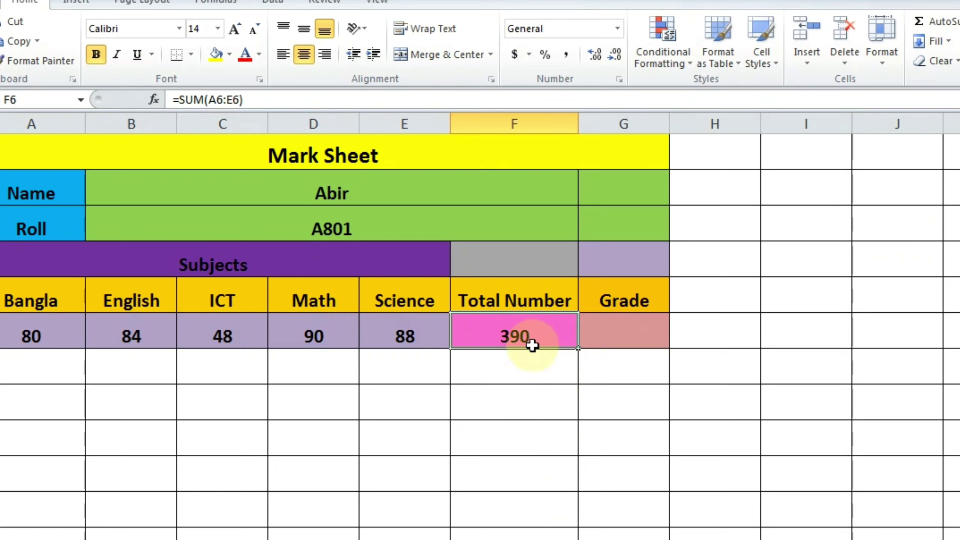
key("Delete")
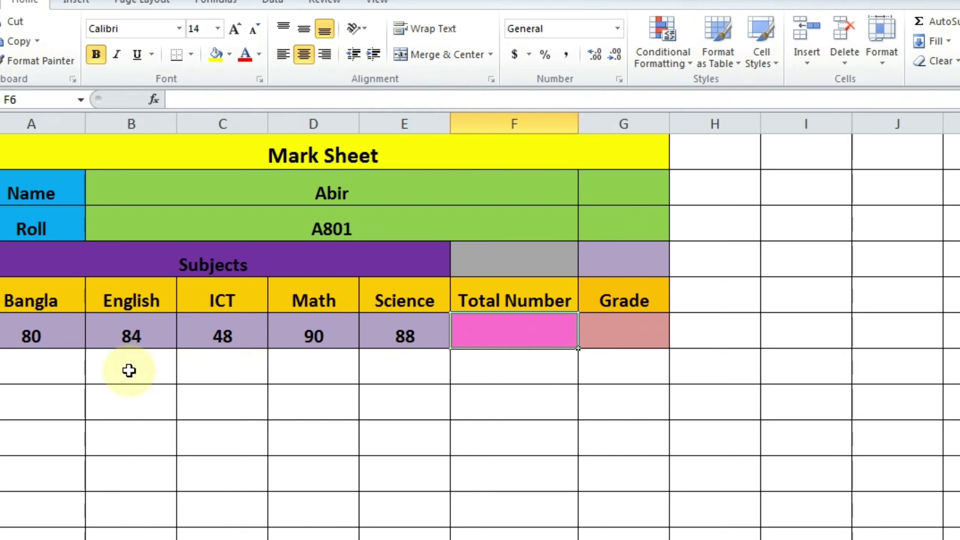
Reselect the five marks A6:E6 and AutoSum them so F6 shows 390
left_click(23, 329)
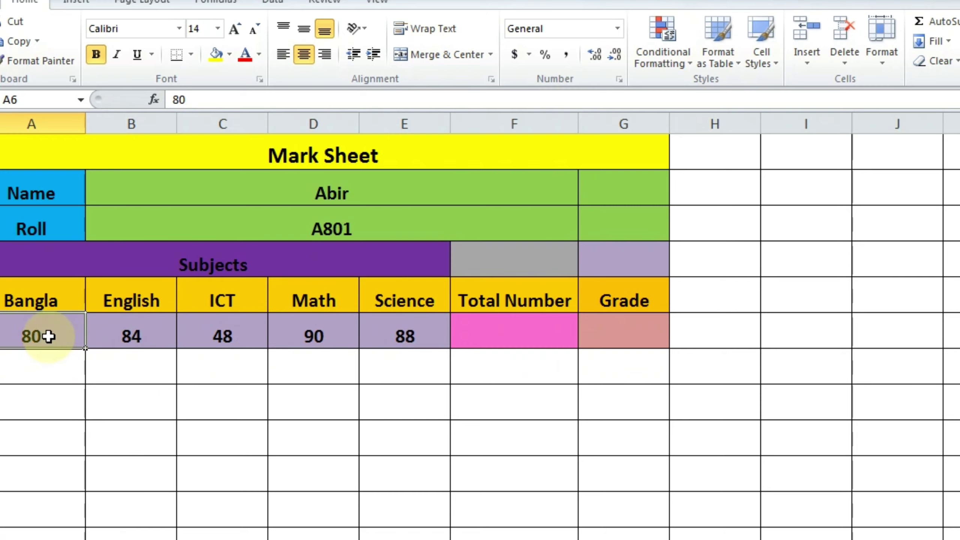
left_click_drag(48, 336, 221, 335)
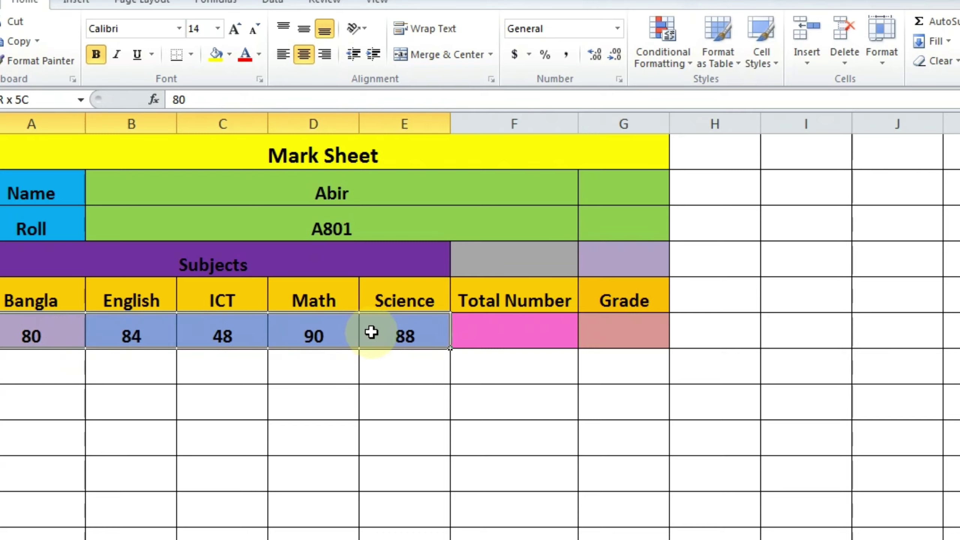
left_click_drag(221, 334, 528, 329)
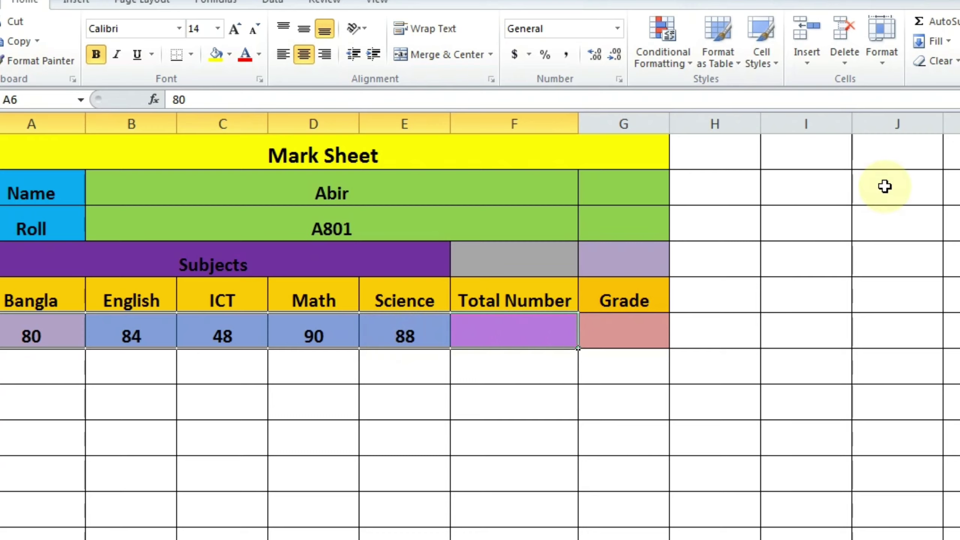
left_click(940, 25)
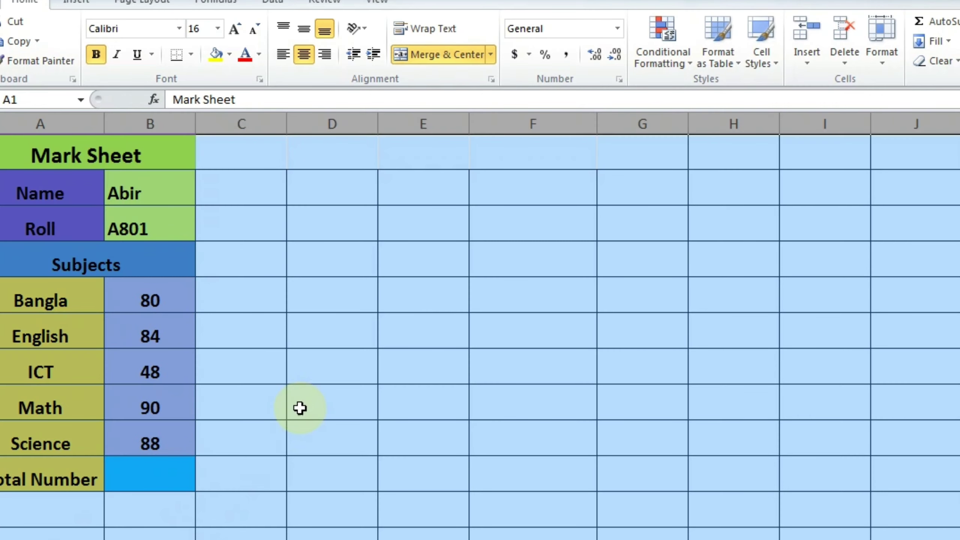
Select the column B marks from B5 down to Science and AutoSum them to 390
left_click(300, 407)
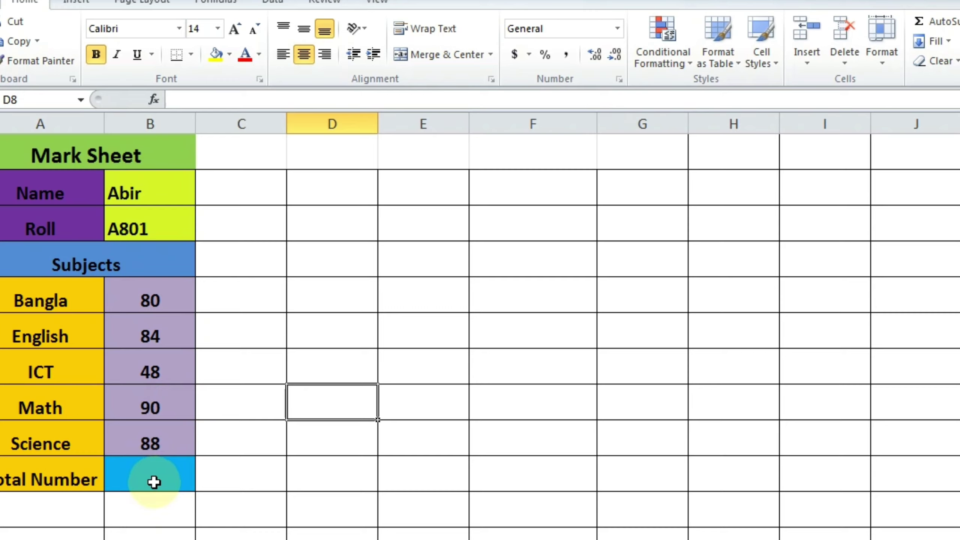
left_click(169, 299)
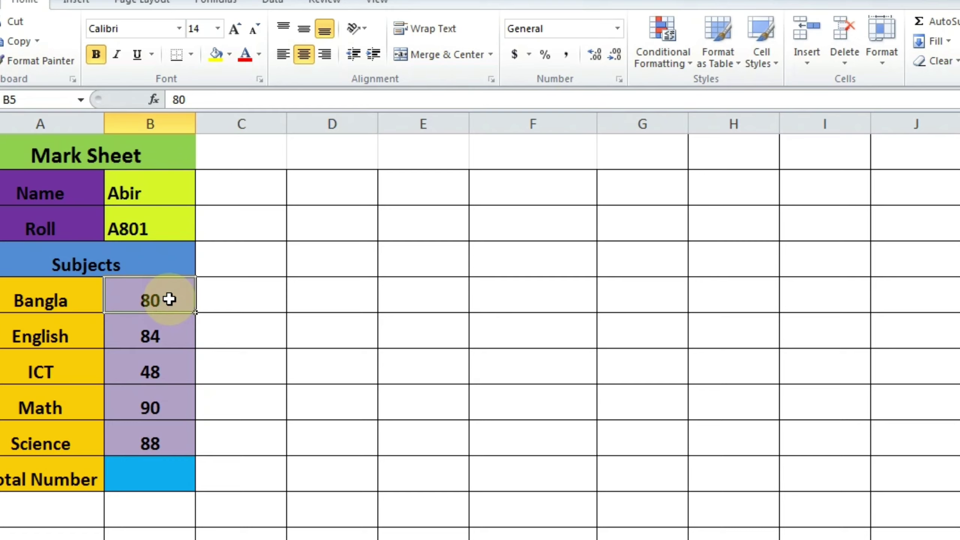
left_click_drag(169, 300, 166, 433)
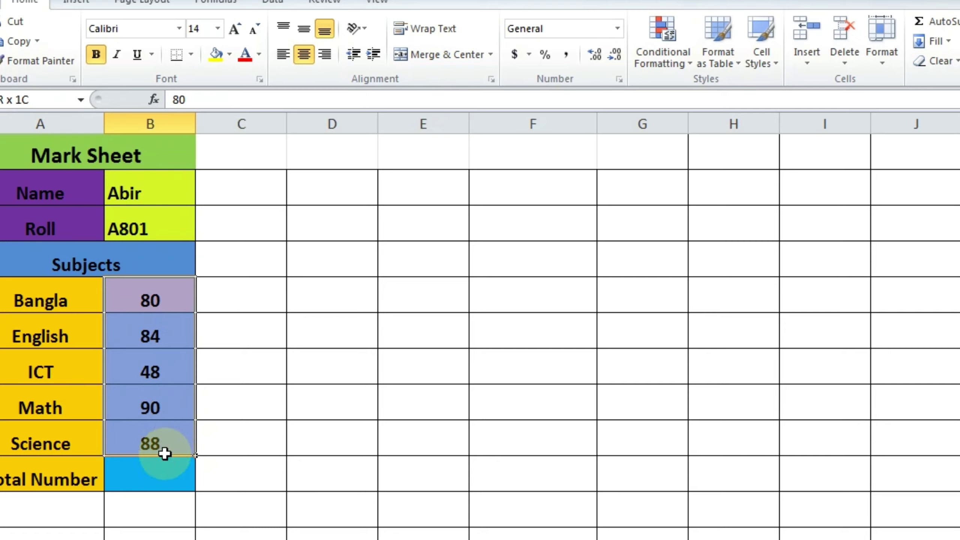
left_click(931, 33)
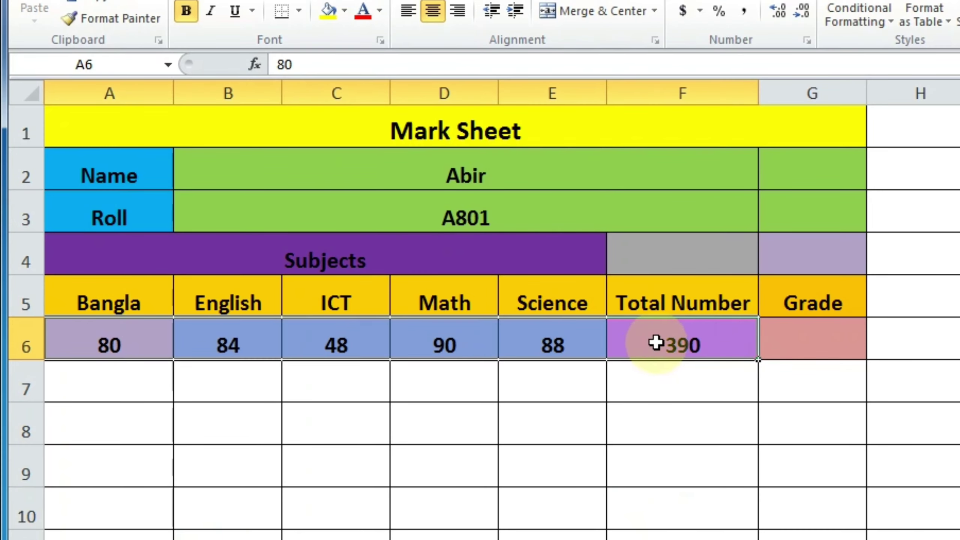
Replace F6's total with a typed =sum(A6:E6) formula, again giving 390
left_click(656, 343)
key("Delete")
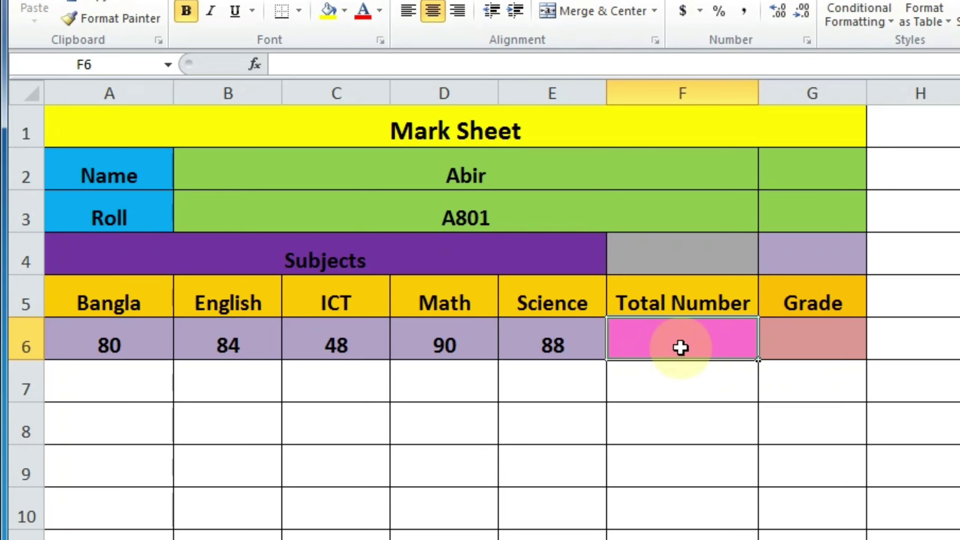
type("=")
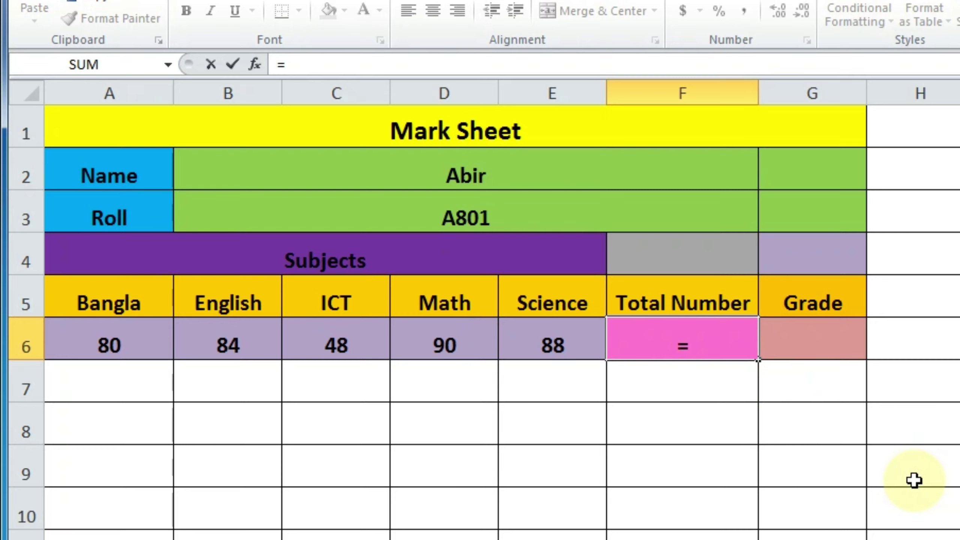
type("sum")
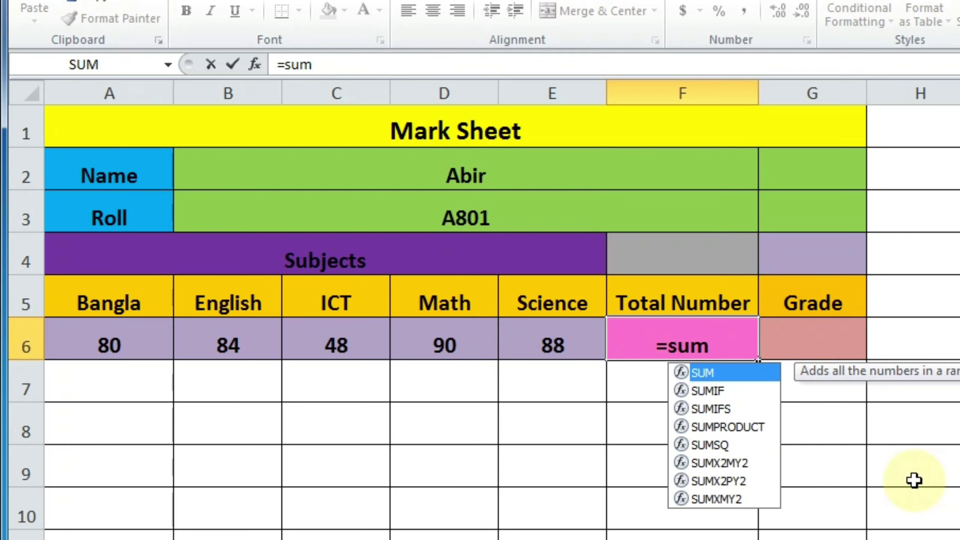
type("(")
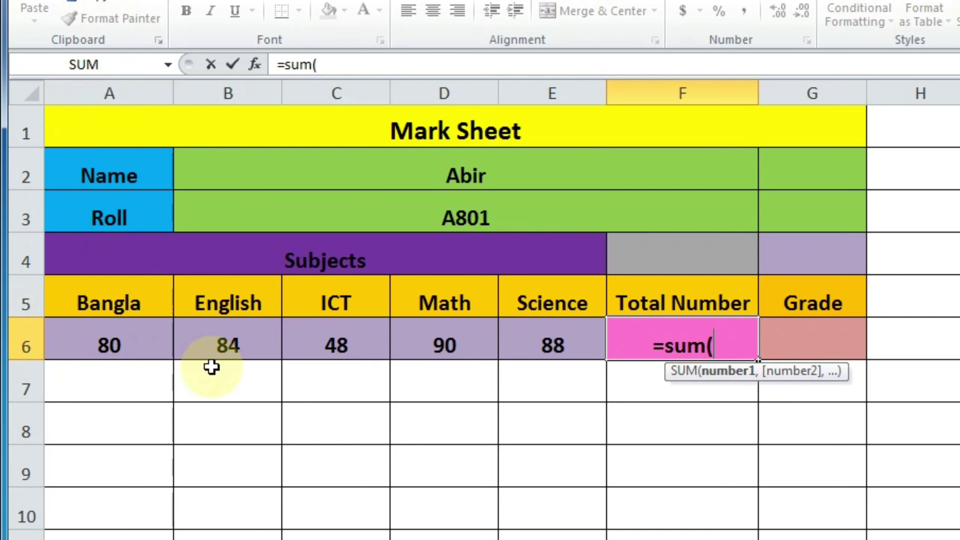
type("A^")
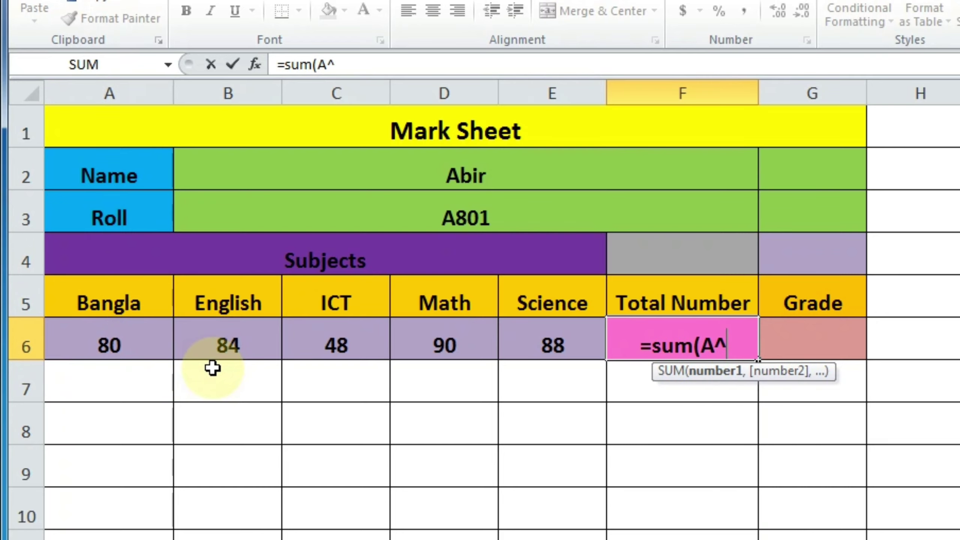
key("BackSpace")
type("6")
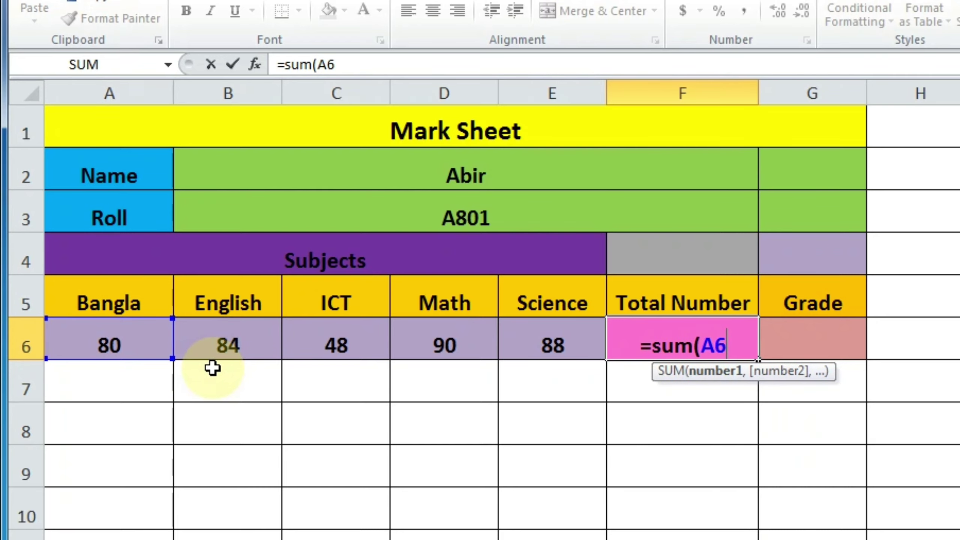
type(":")
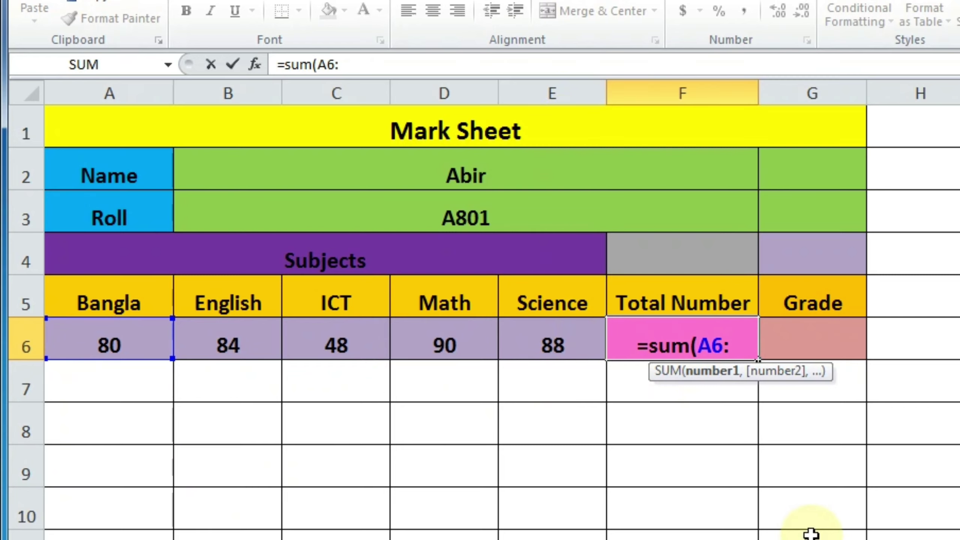
type("E^")
key("BackSpace")
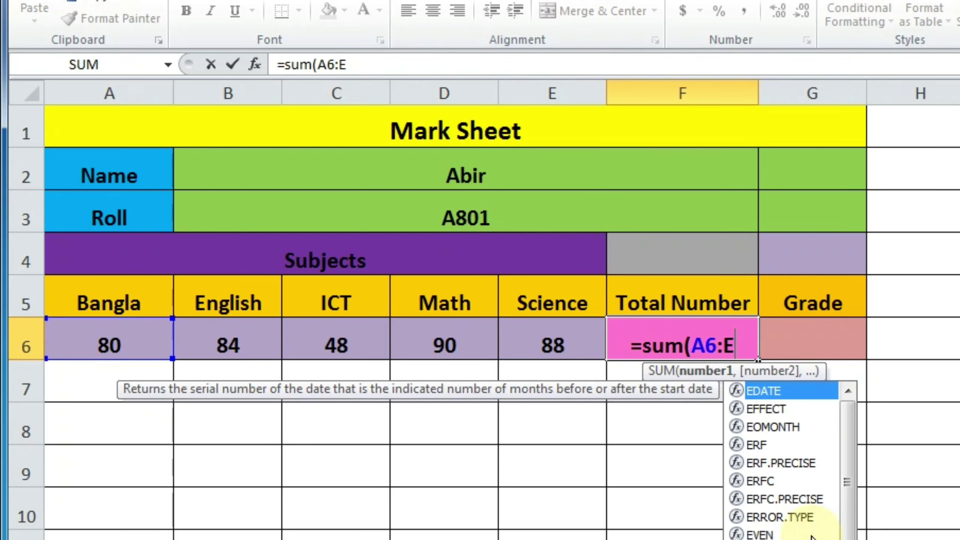
type("6)")
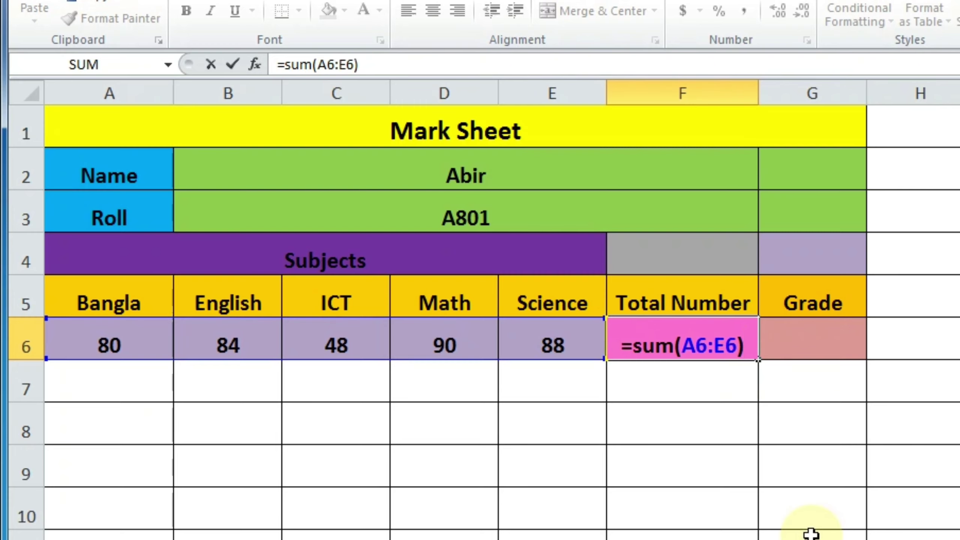
key("Return")
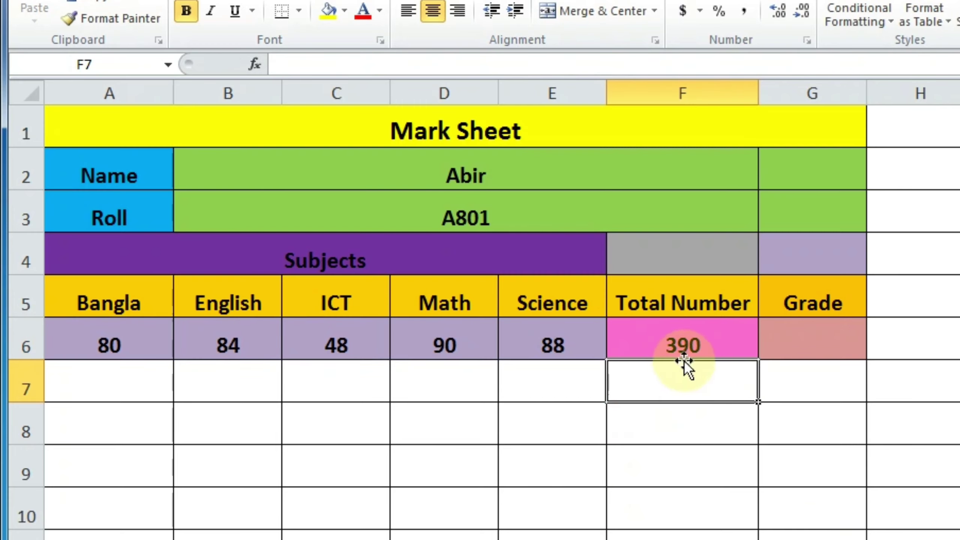
left_click(689, 341)
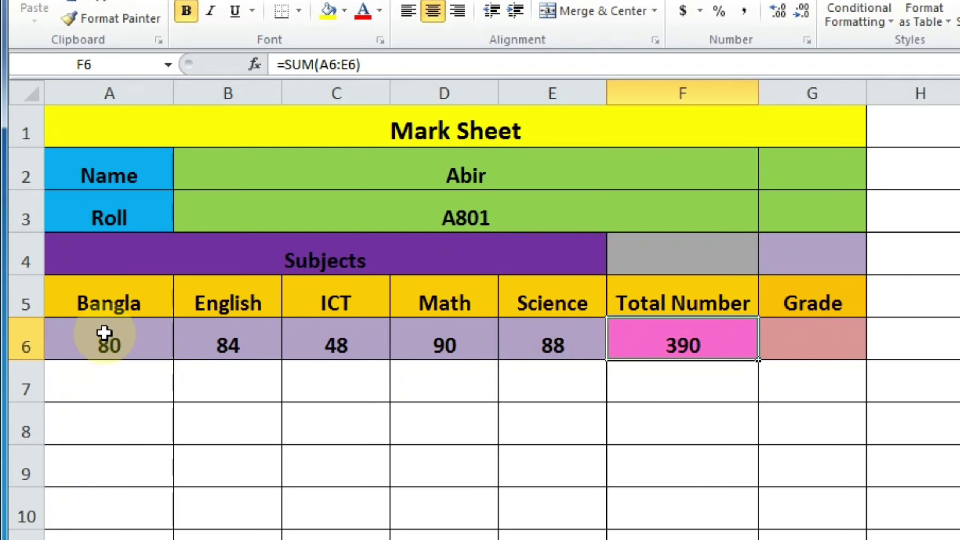
double_click(128, 343)
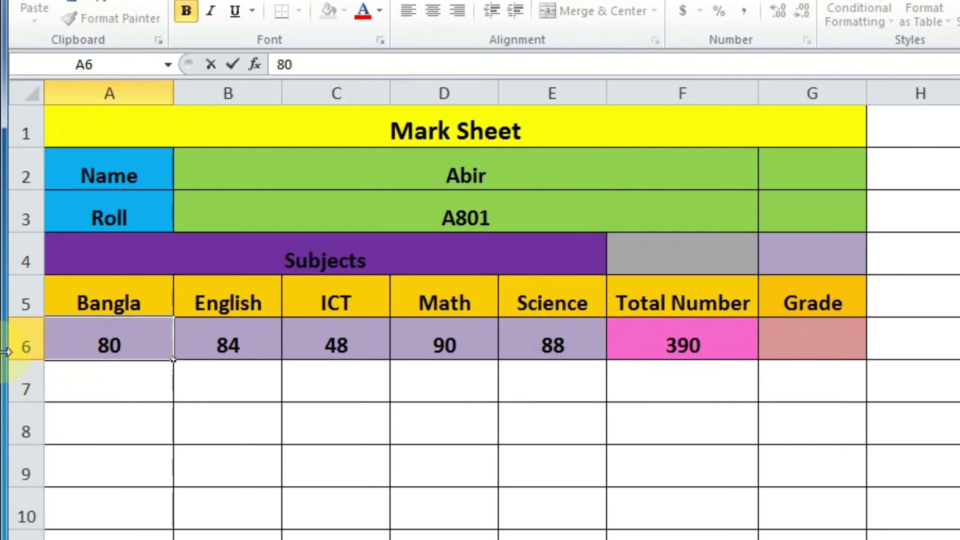
Change the Bangla mark to 85 and the English mark to 89, then check F6's total
key("BackSpace")
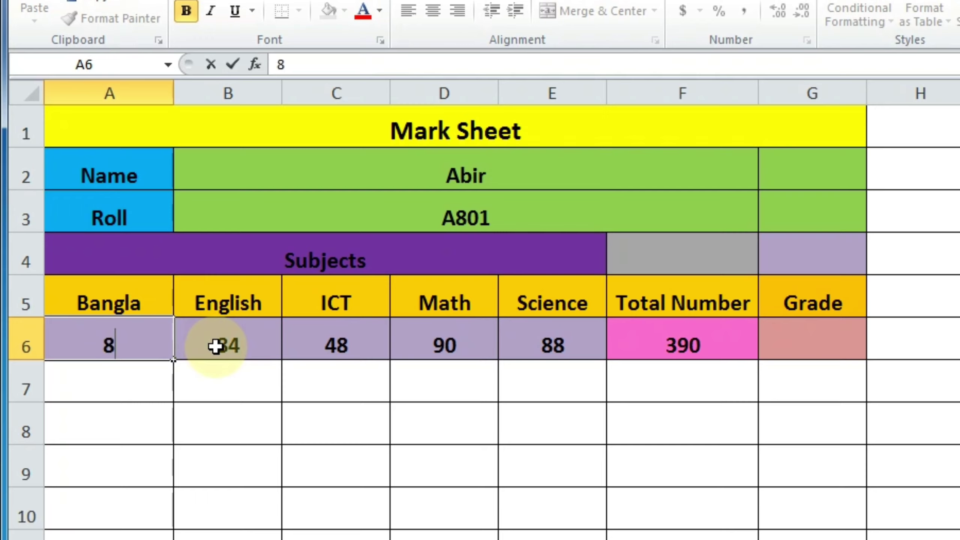
type("5")
key("Return")
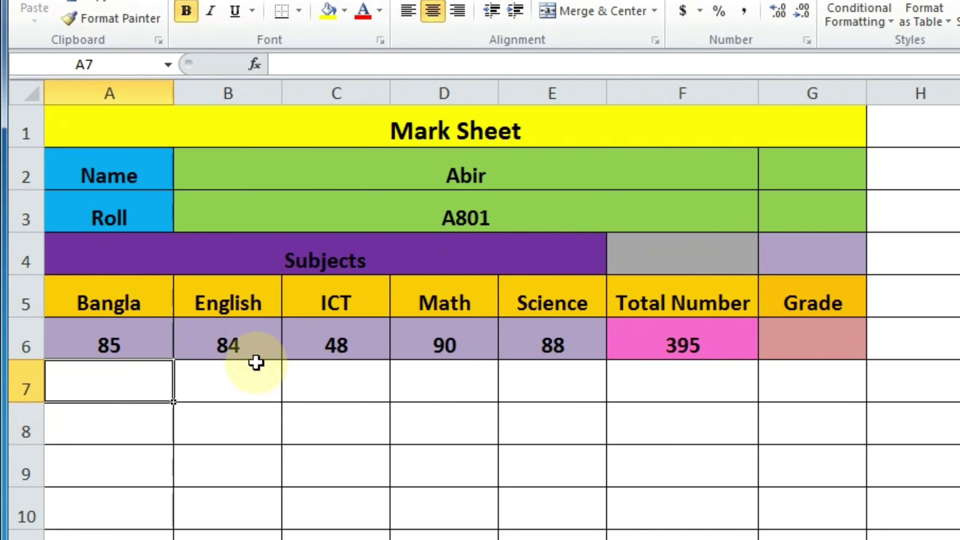
left_click(247, 341)
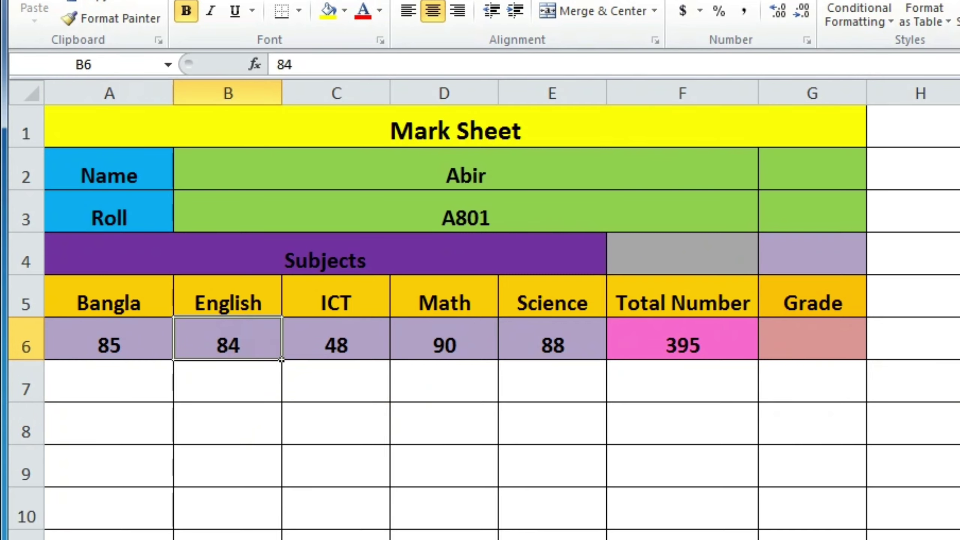
type("89")
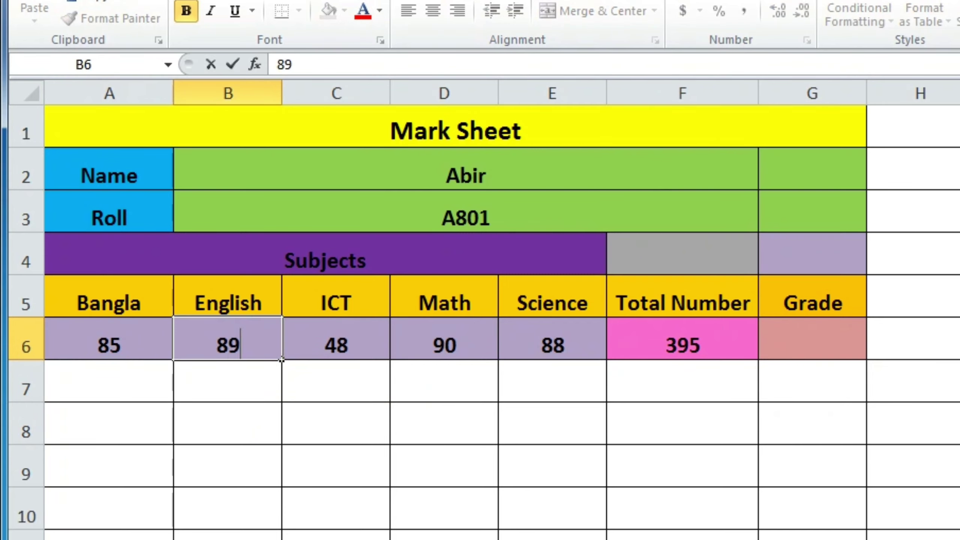
key("Return")
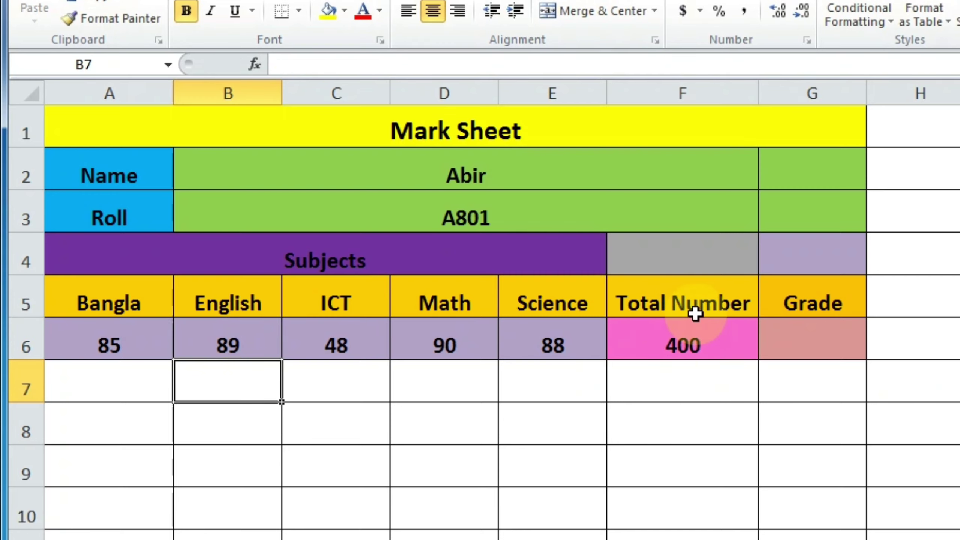
left_click(690, 336)
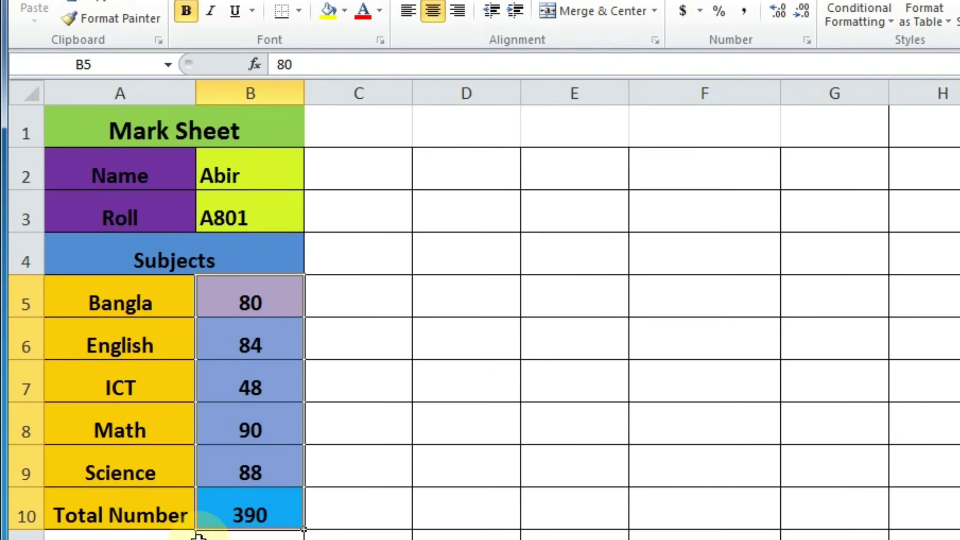
Clear the 390 total from the Total Number cell B10
left_click(248, 515)
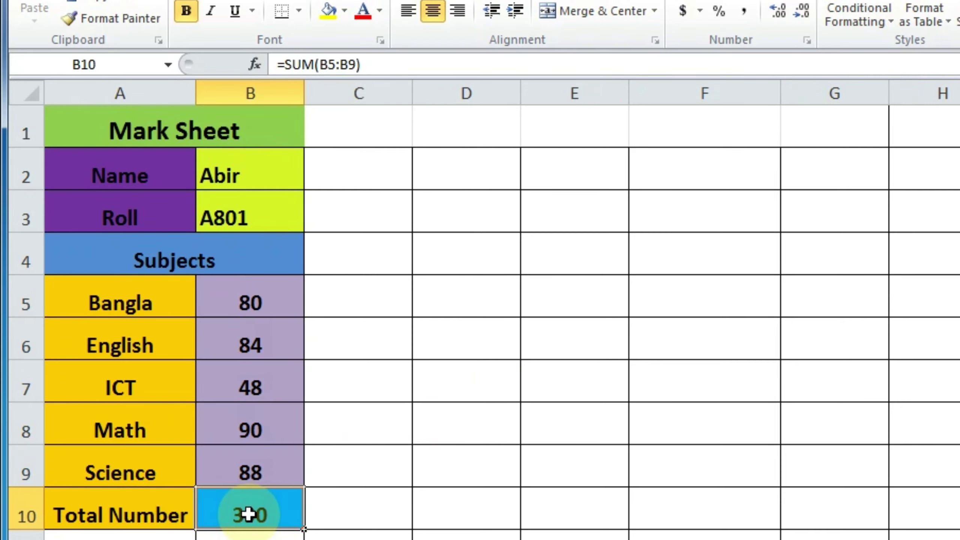
key("Delete")
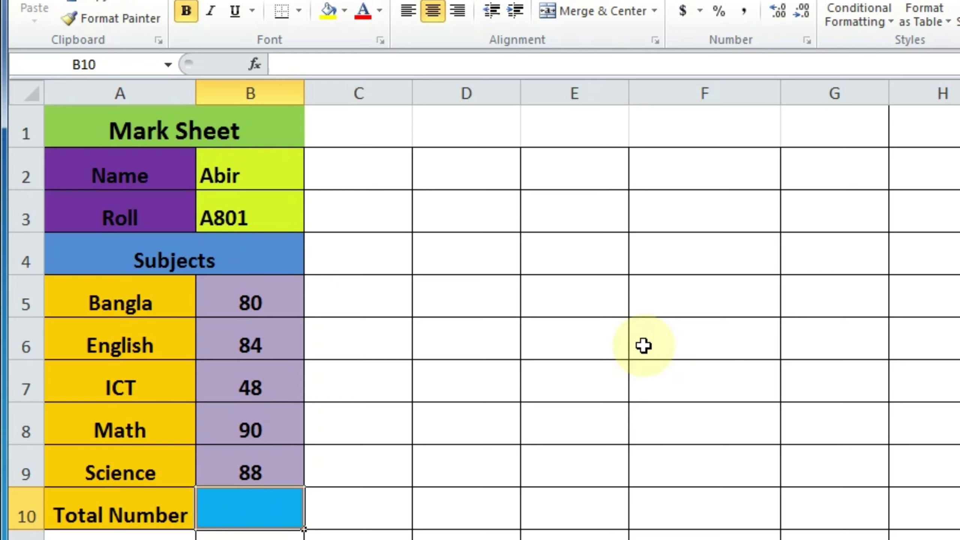
Enter =Sum(B5:B9) in B10 to total the column of marks
type("=S")
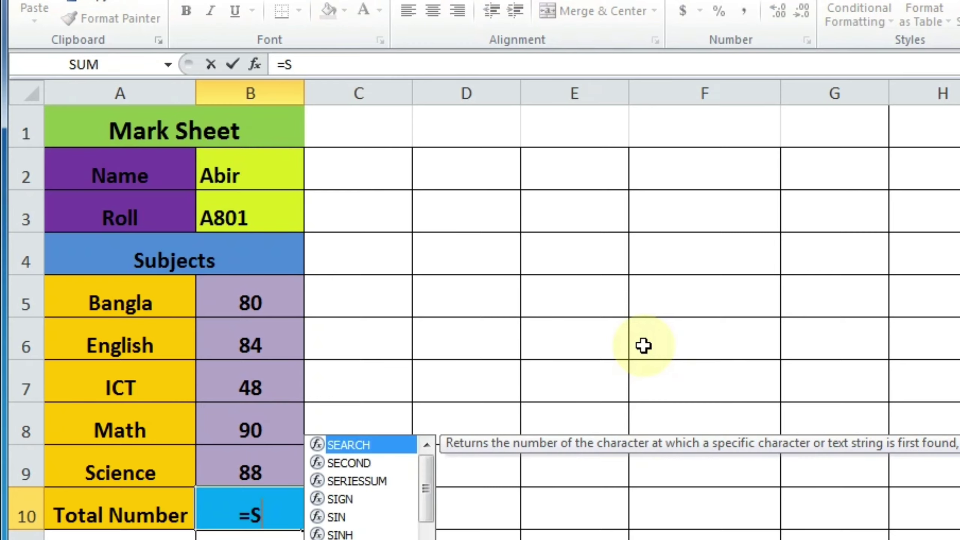
type("um(")
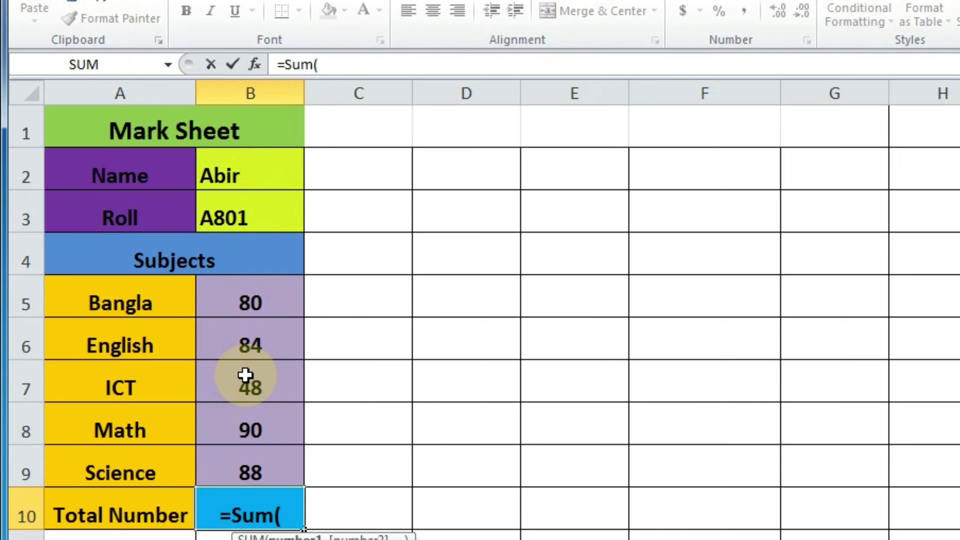
type("B54")
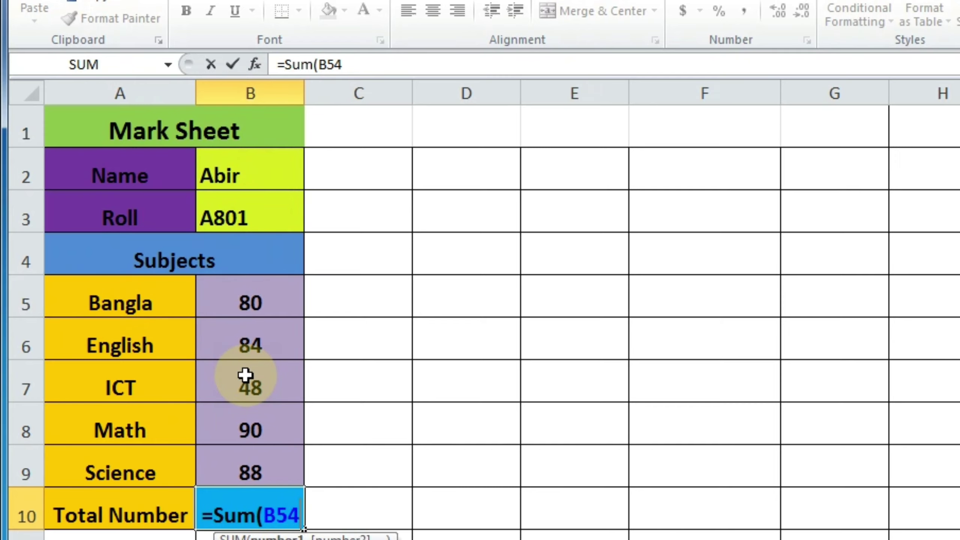
type(":")
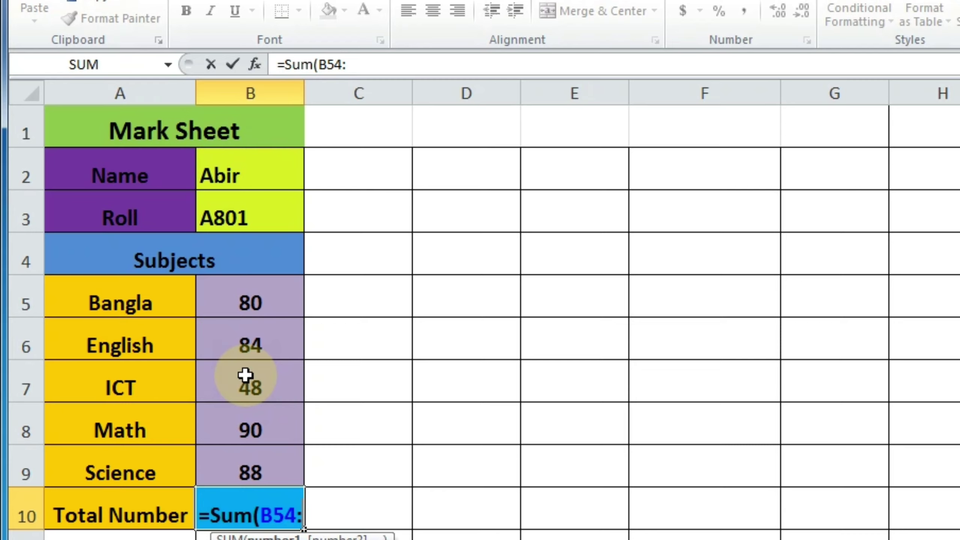
key("BackSpace")
key("BackSpace")
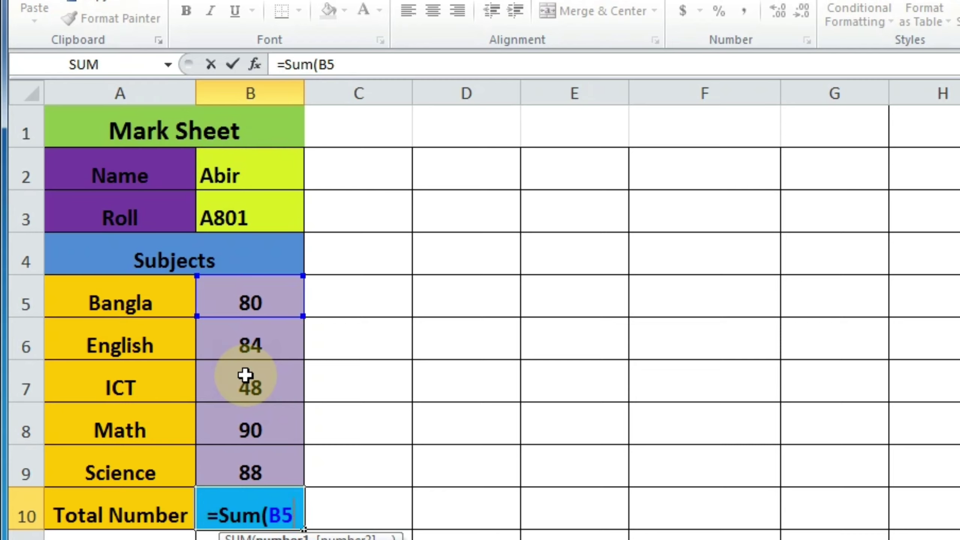
type(":")
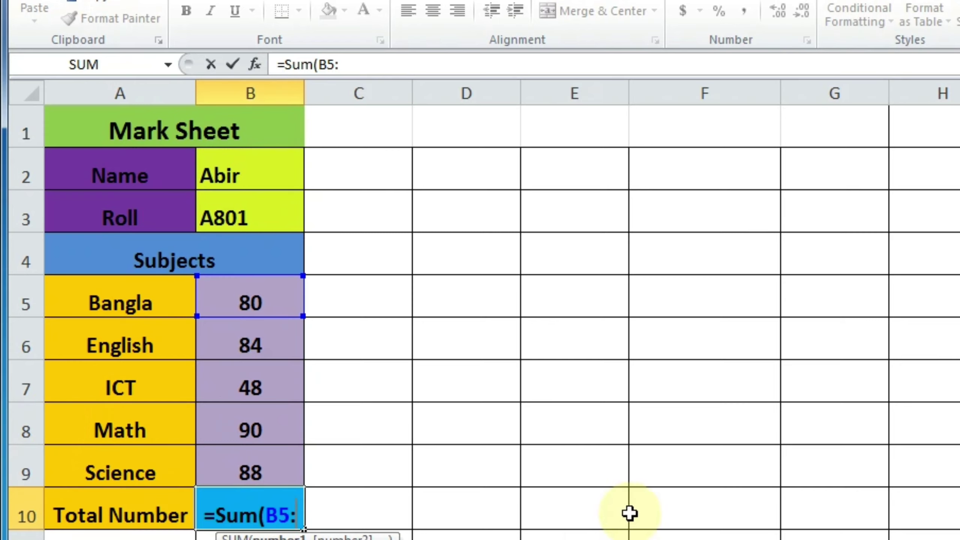
type("B")
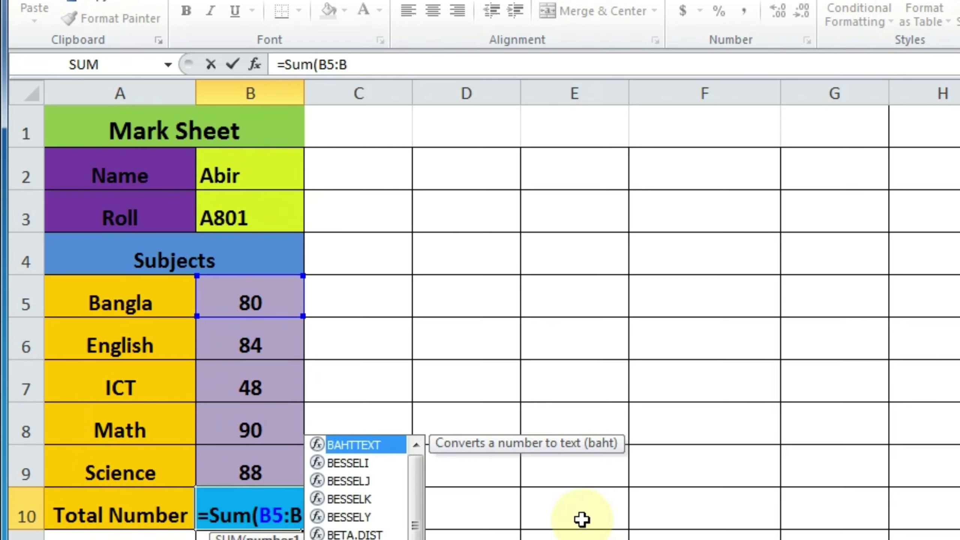
type("9")
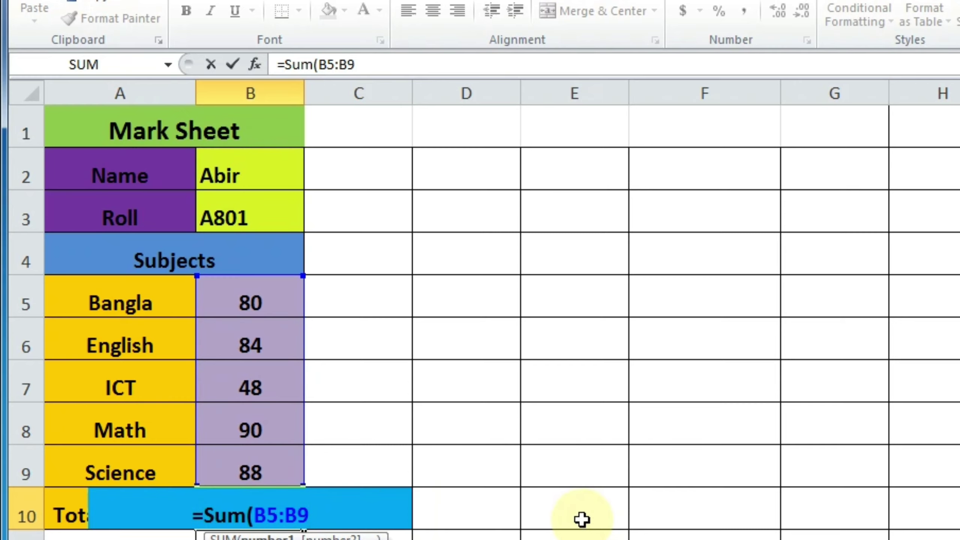
type(")")
key("Return")
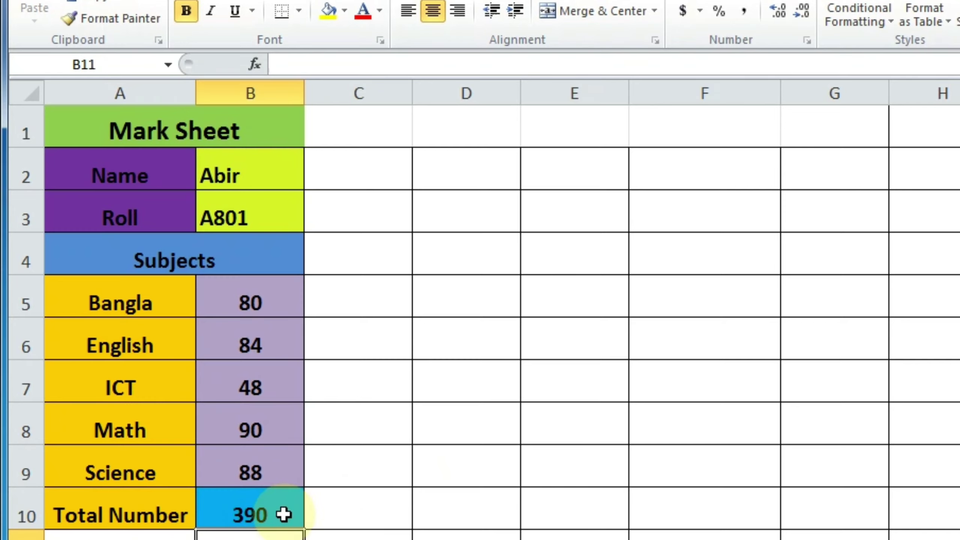
Change the Math mark in B8 to 100 so the total recalculates
left_click(276, 420)
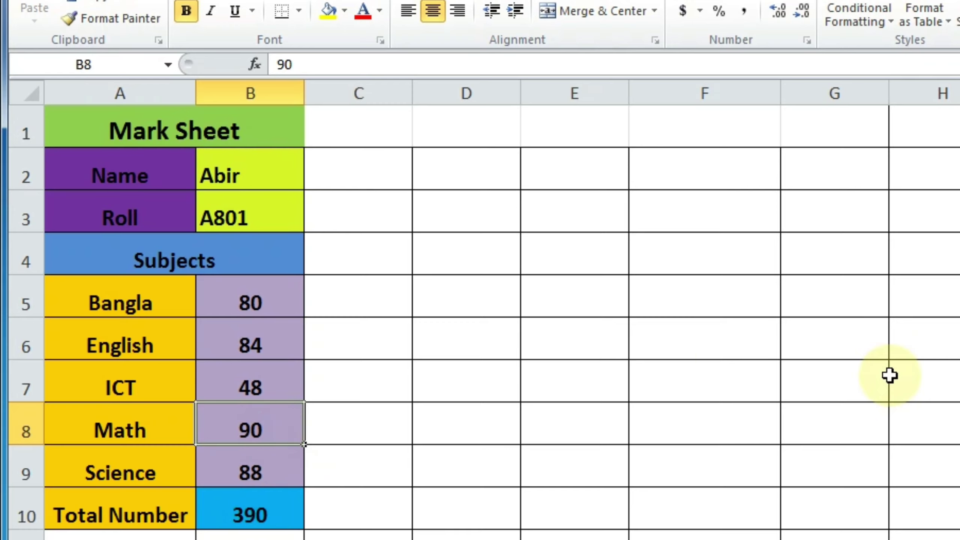
type("1010")
key("BackSpace")
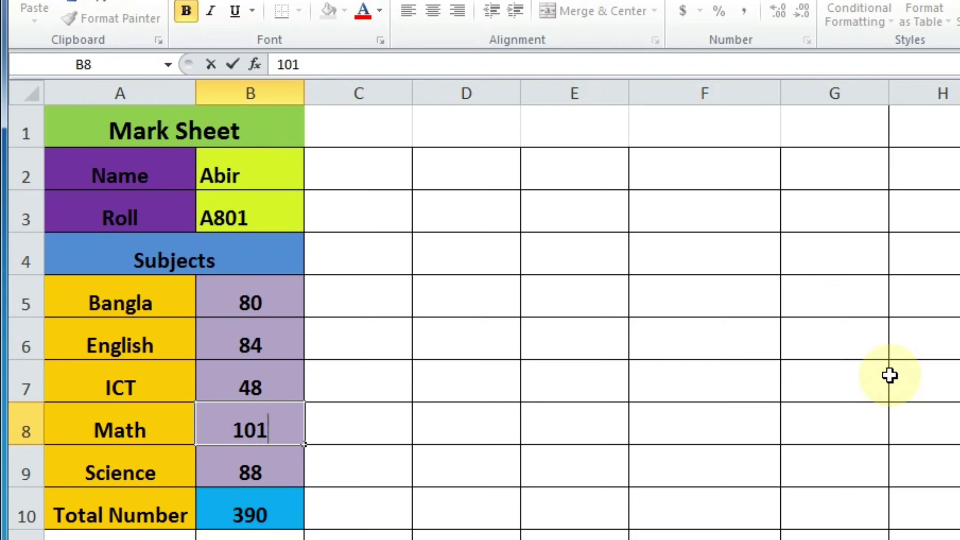
key("BackSpace")
key("BackSpace")
key("BackSpace")
type("10")
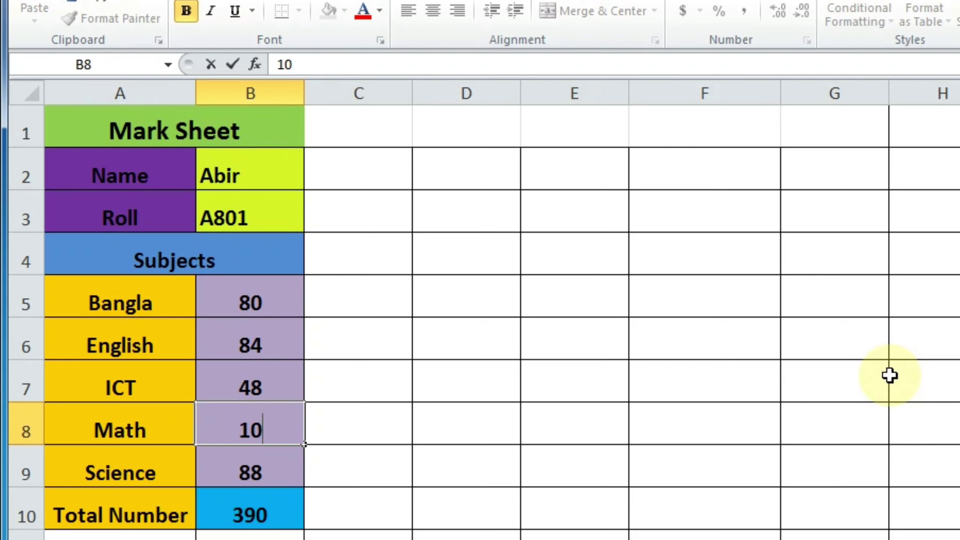
type("0")
key("Return")
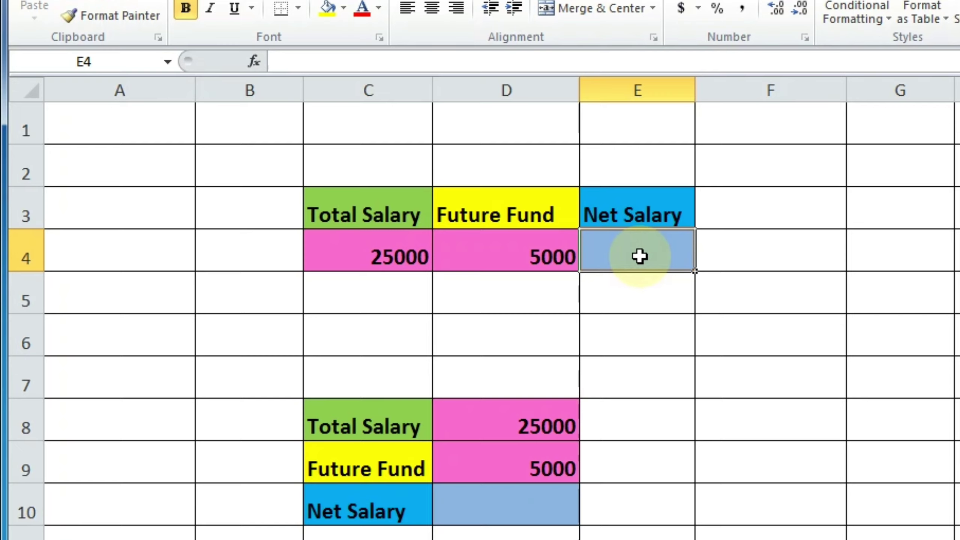
Begin a formula in the Net Salary cell E4 with an equals sign
type("=")
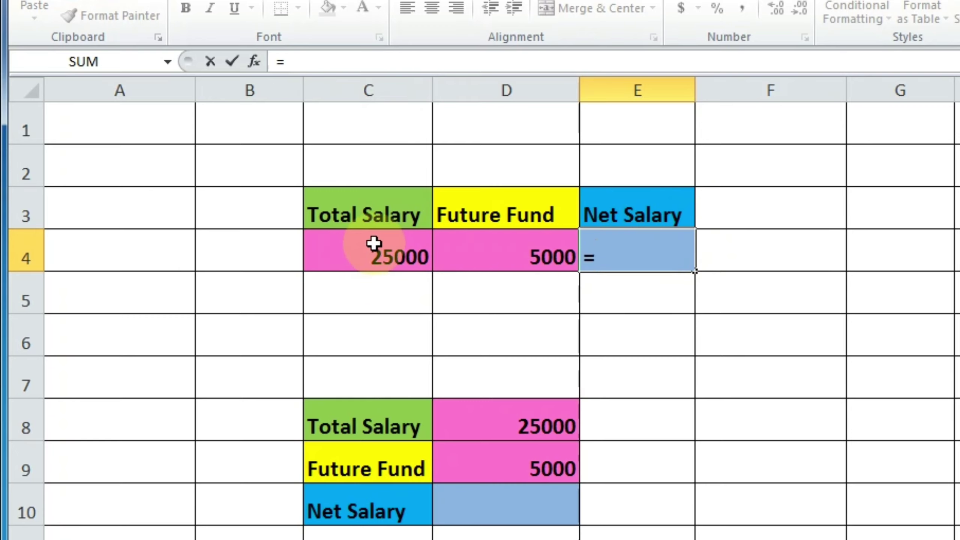
Complete E4 as =C4-D4 so Net Salary shows 20000
type("C")
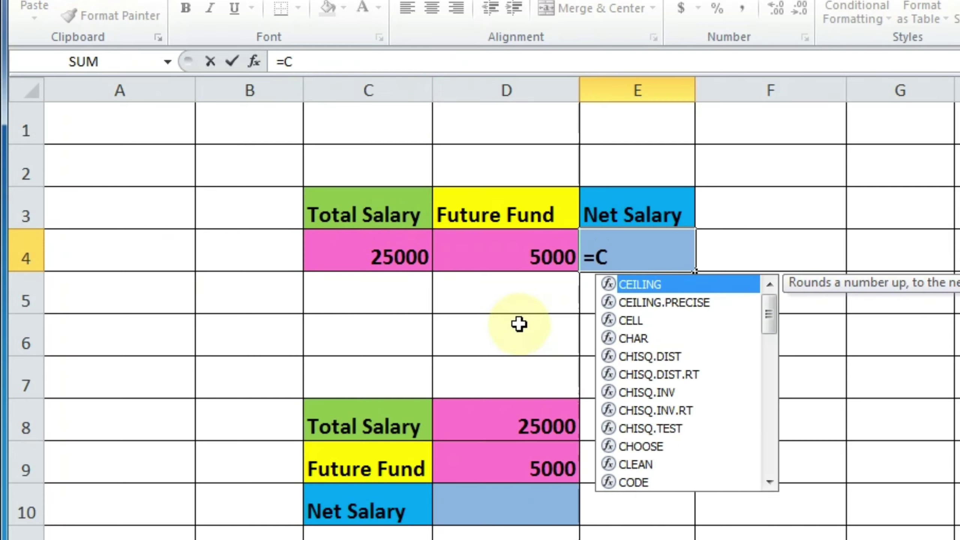
type("4-")
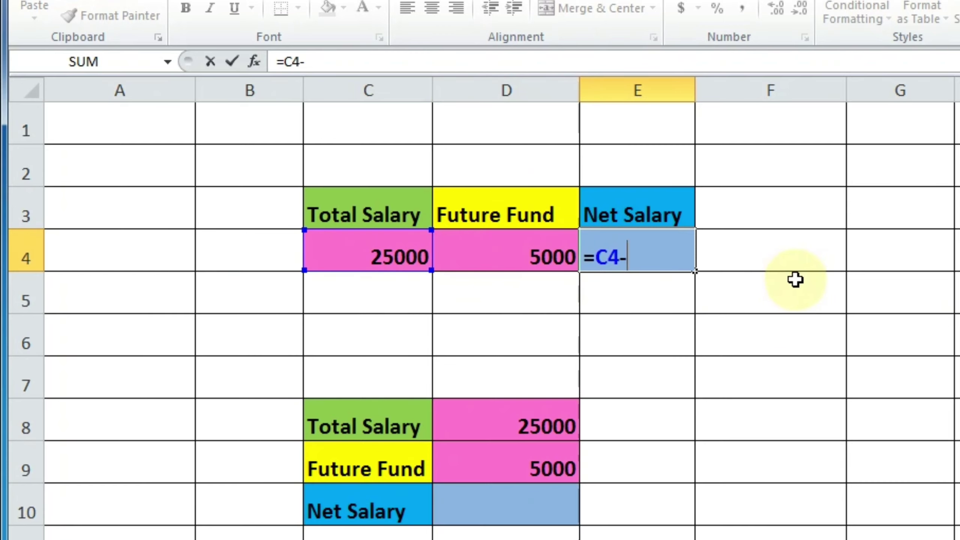
type("D4")
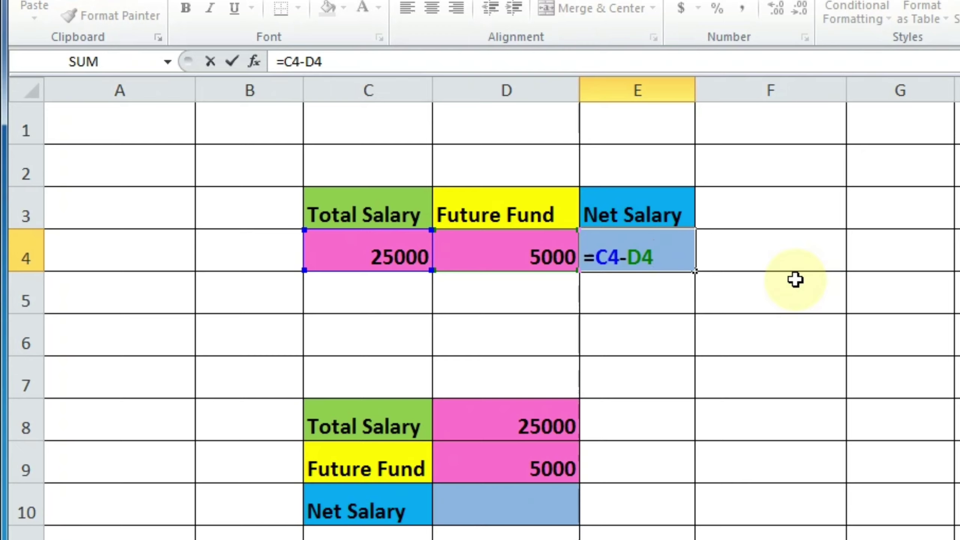
key("Return")
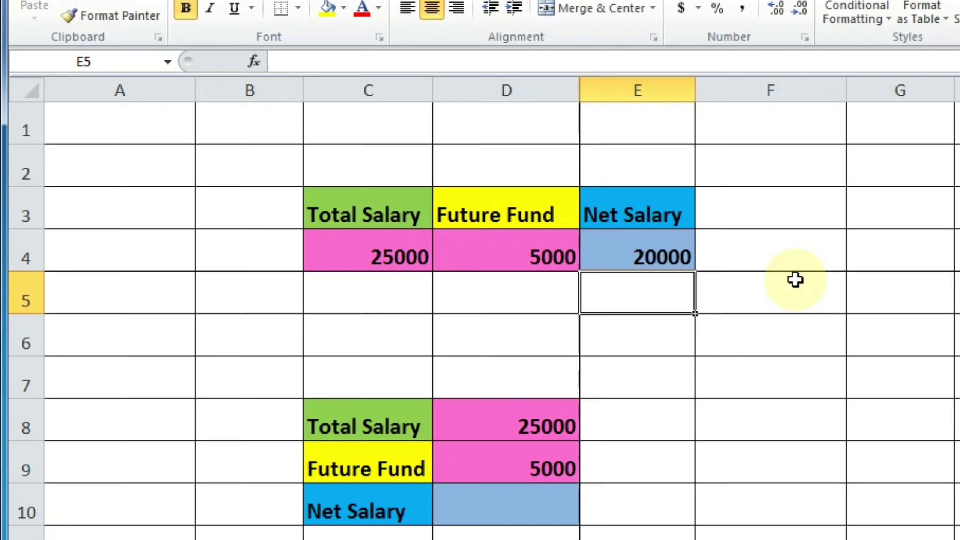
key("Up")
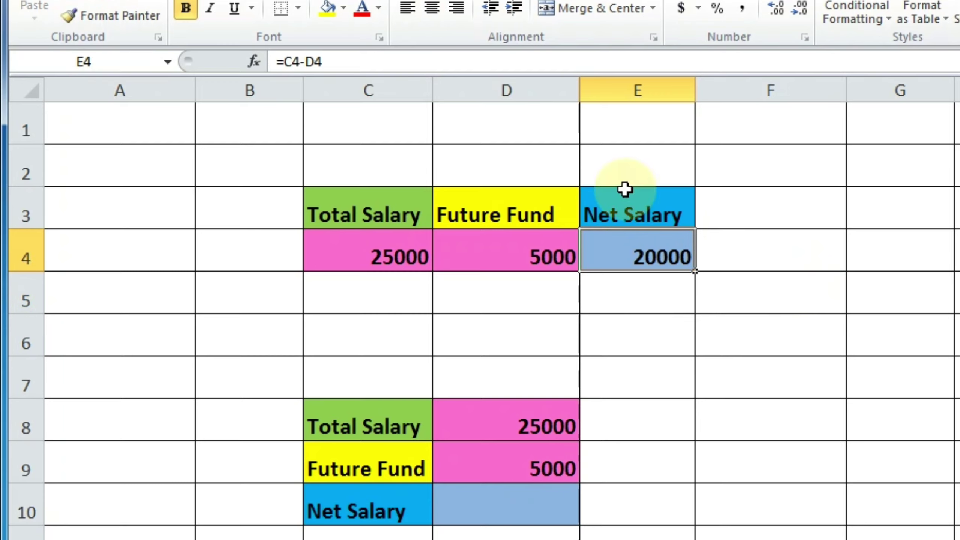
Change Future Fund in D4 to 10000, so Net Salary recalculates to 15000
left_click(656, 259)
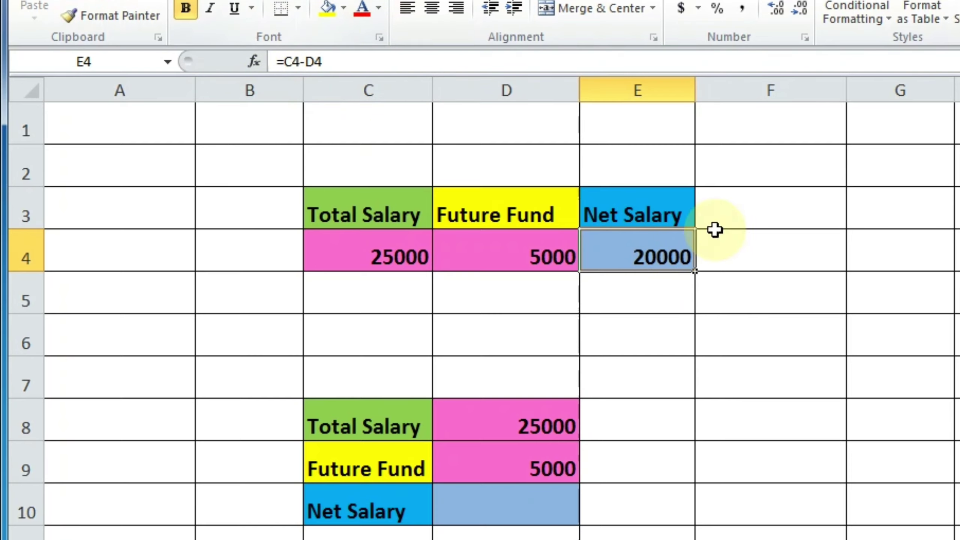
left_click(546, 254)
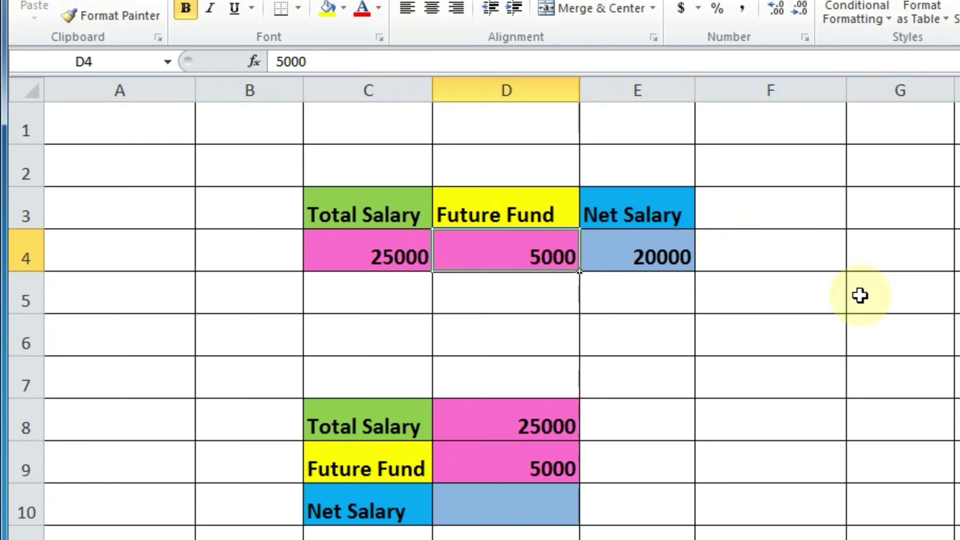
type("1")
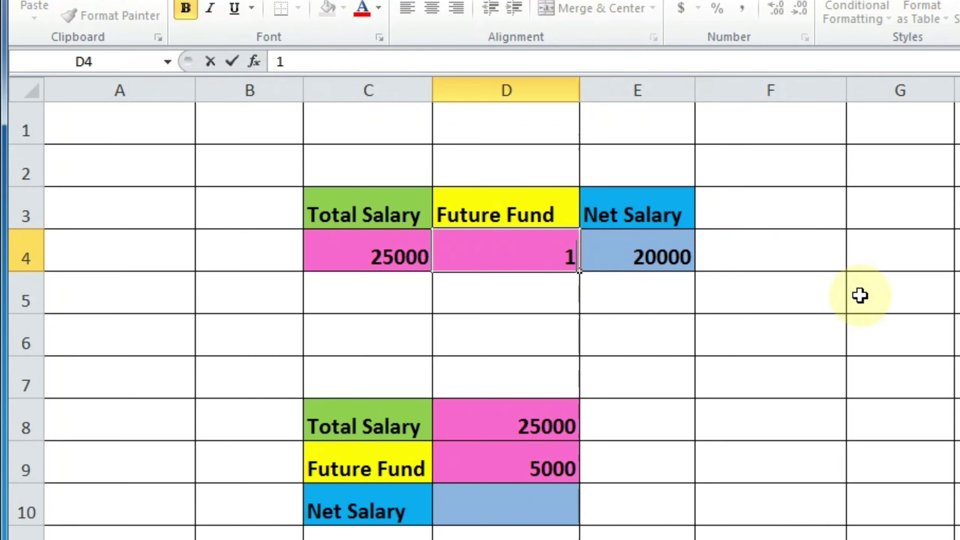
type("0000")
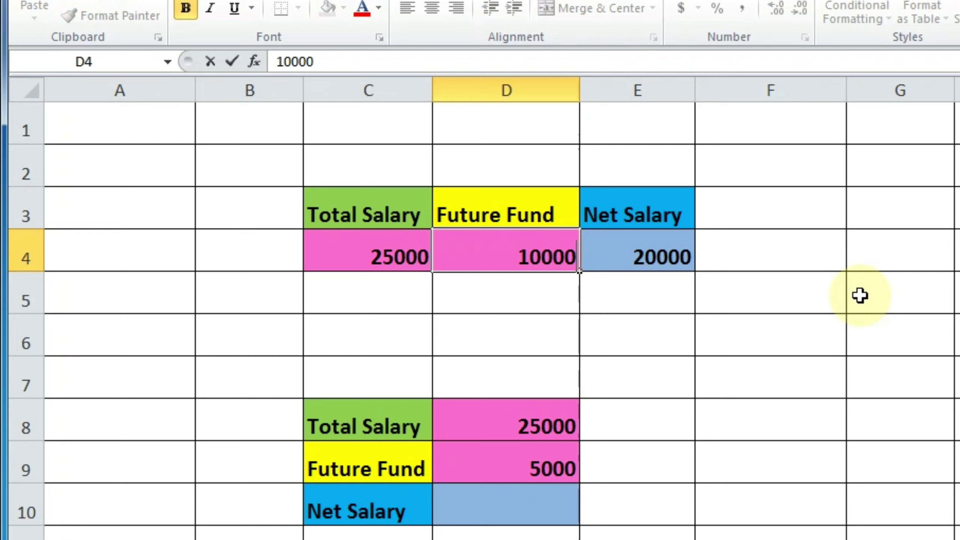
key("Return")
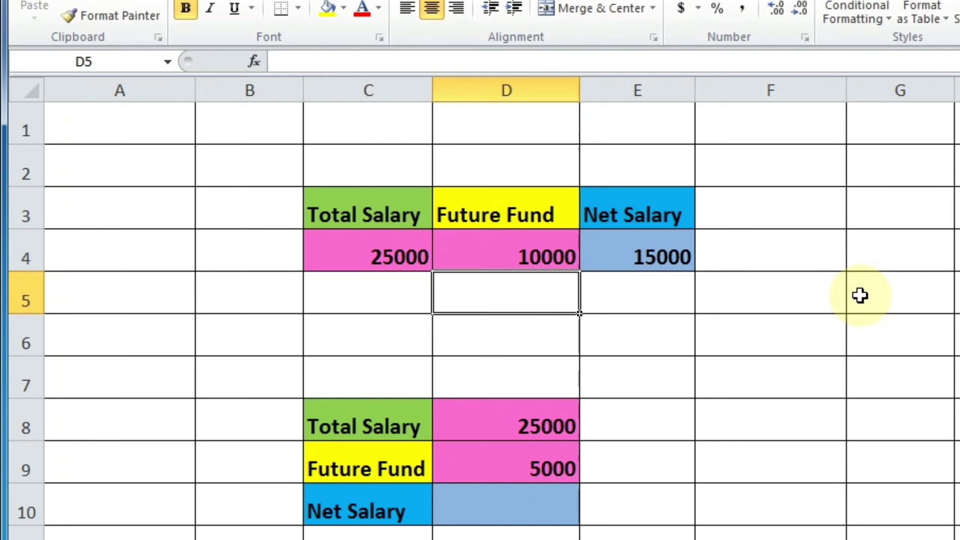
scroll(847, 360, "down", 2)
Enter =D8-D9 in the lower Net Salary cell D10, giving 20000
scroll(825, 343, "up", 1)
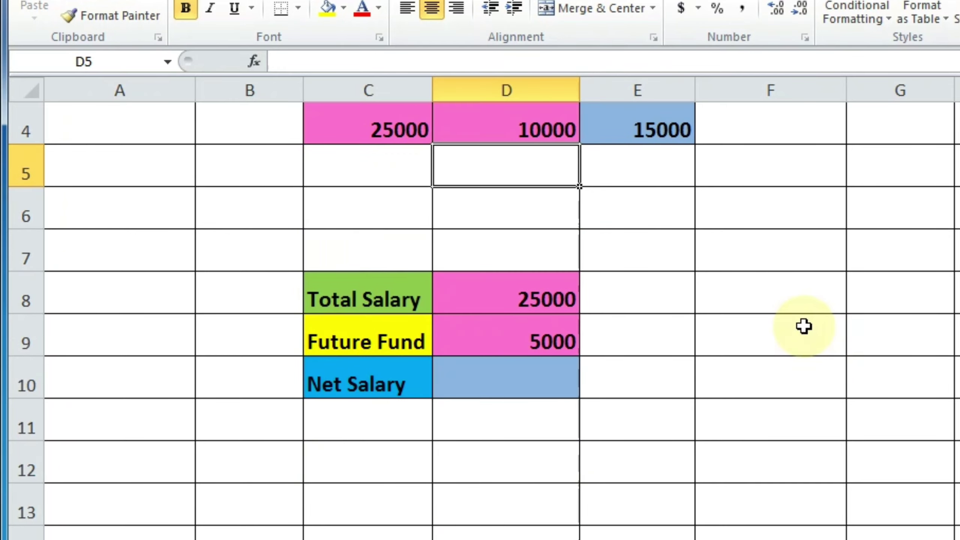
scroll(803, 326, "up", 1)
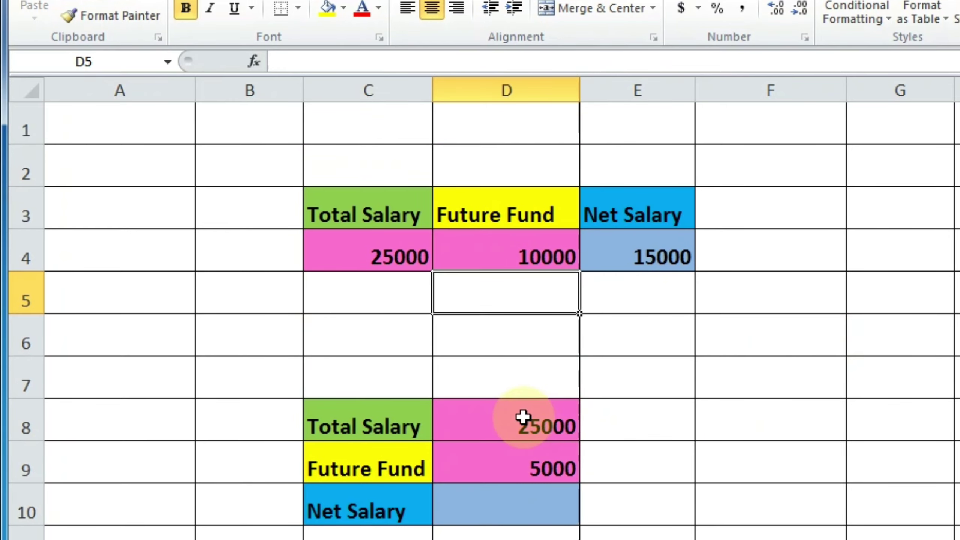
left_click(536, 432)
left_click(551, 468)
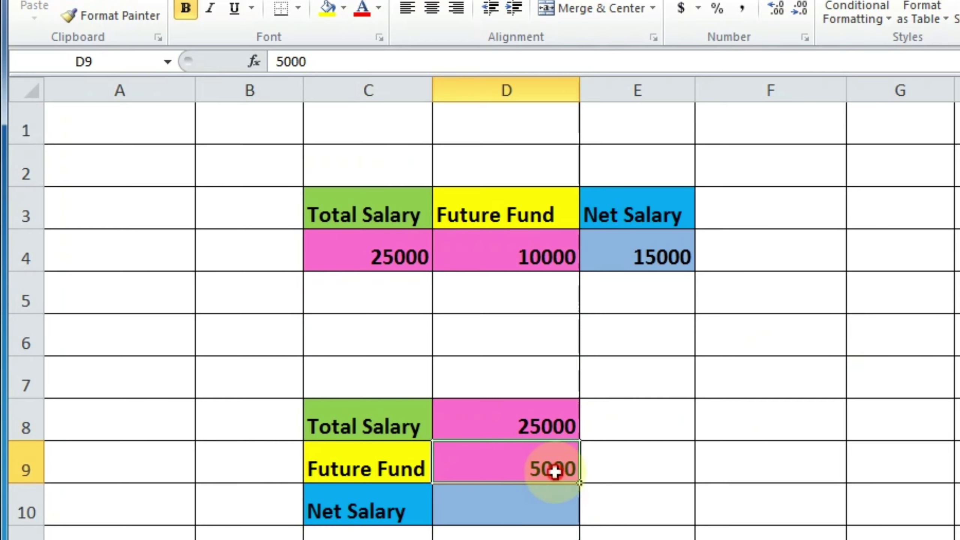
left_click(511, 507)
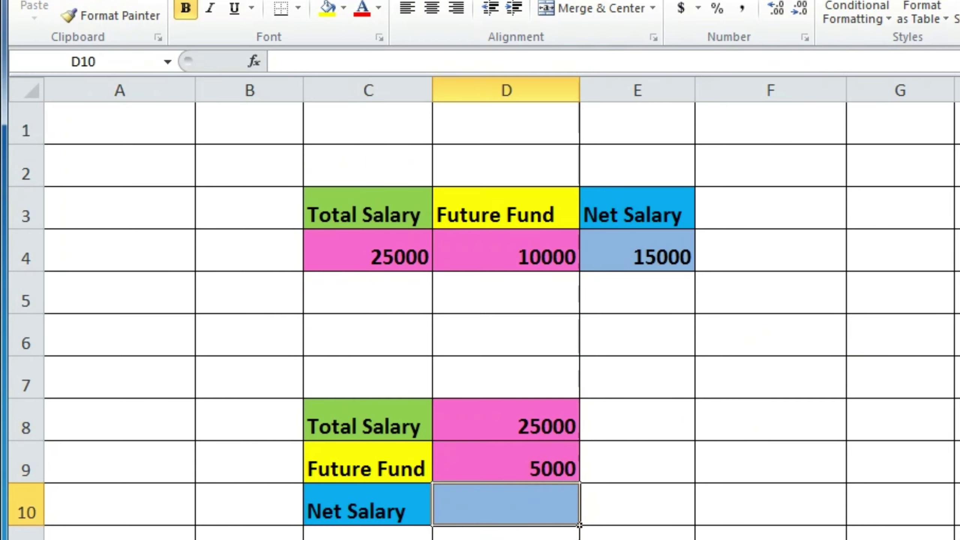
type("=")
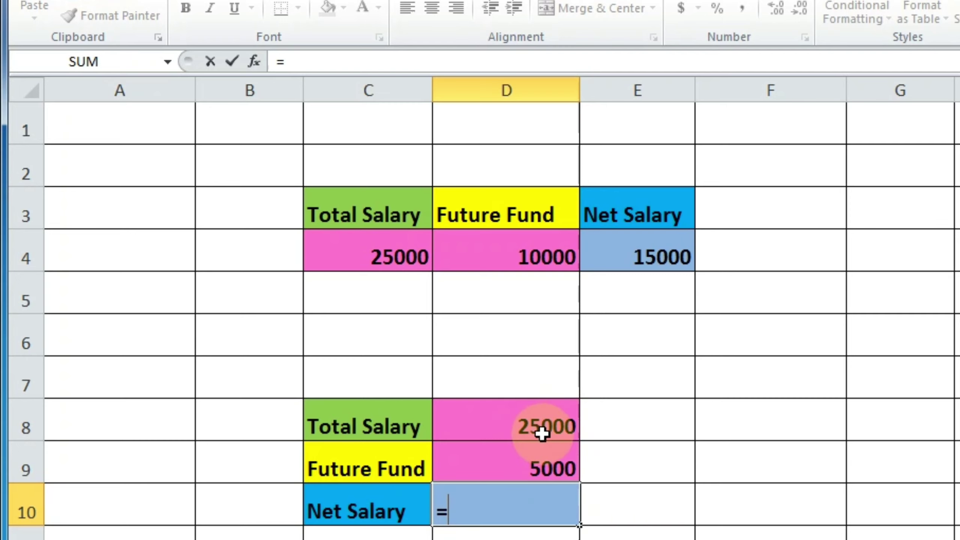
type("D")
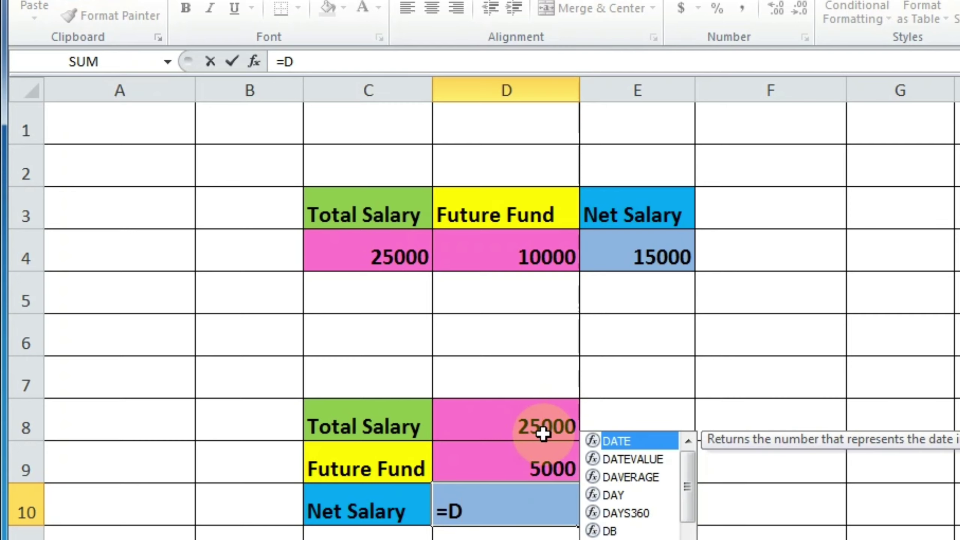
type("8-")
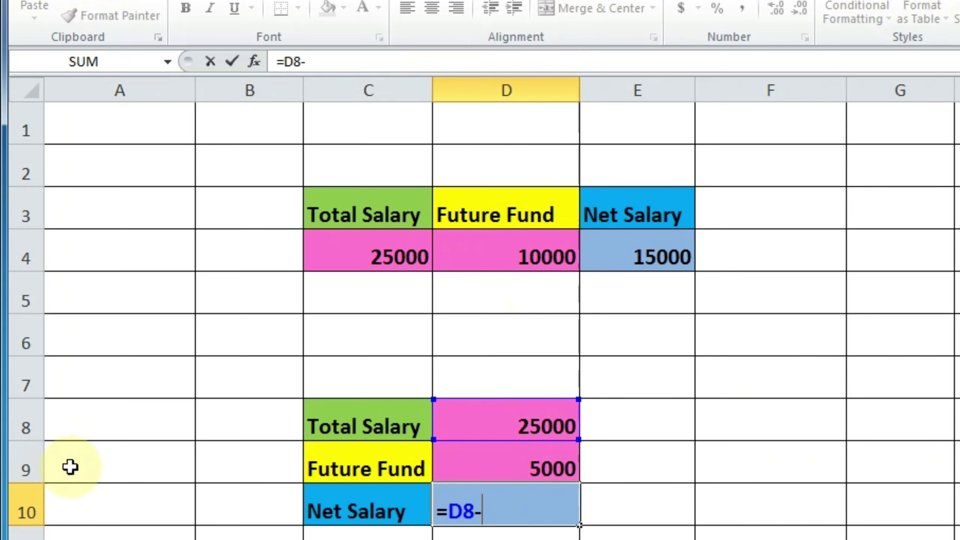
type("D")
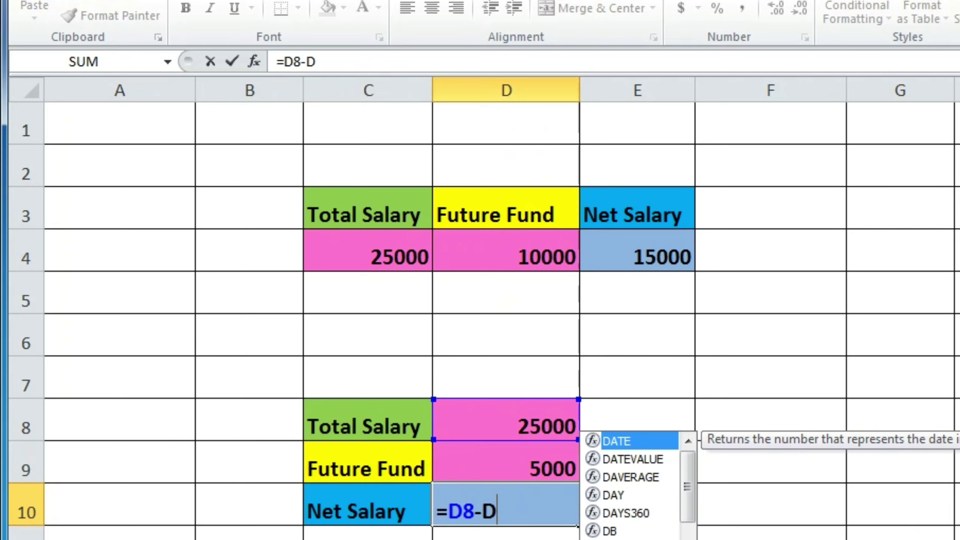
type("9")
key("Return")
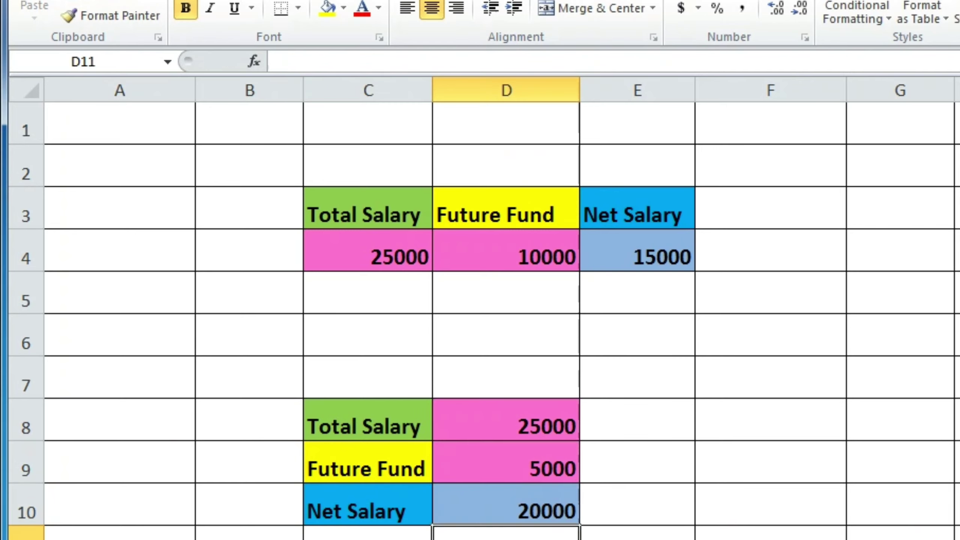
Set the lower Future Fund in D9 to 10000 so D10 drops to 15000
left_click(562, 509)
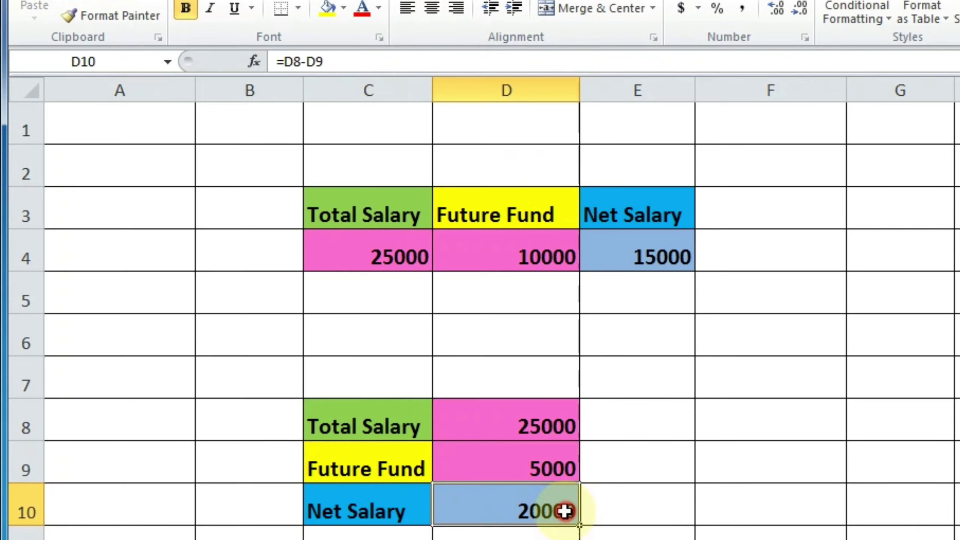
left_click(529, 476)
left_click(511, 472)
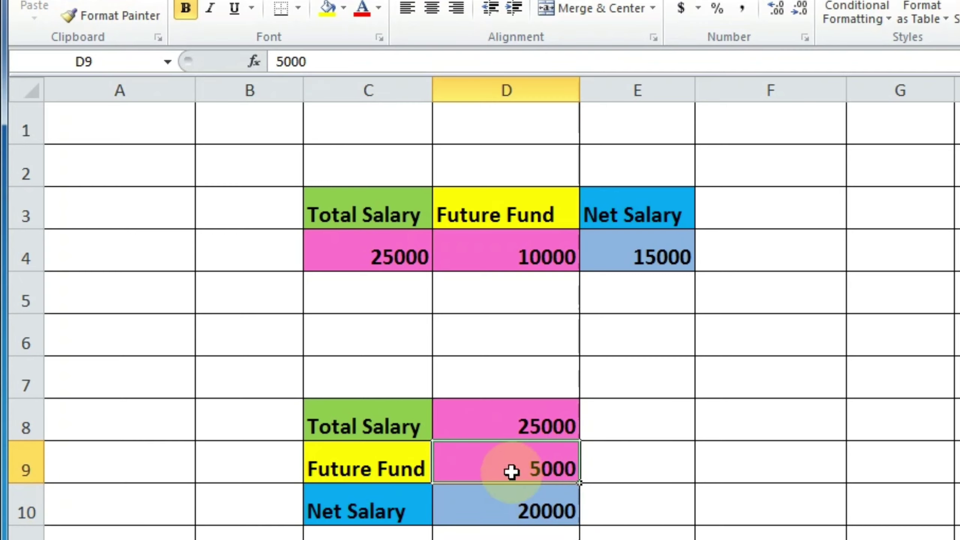
type("1")
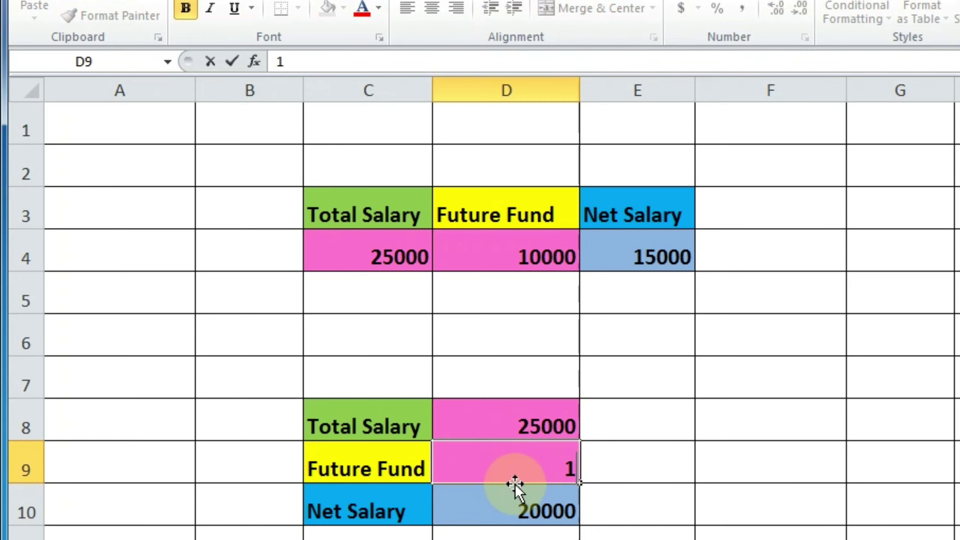
type("0000")
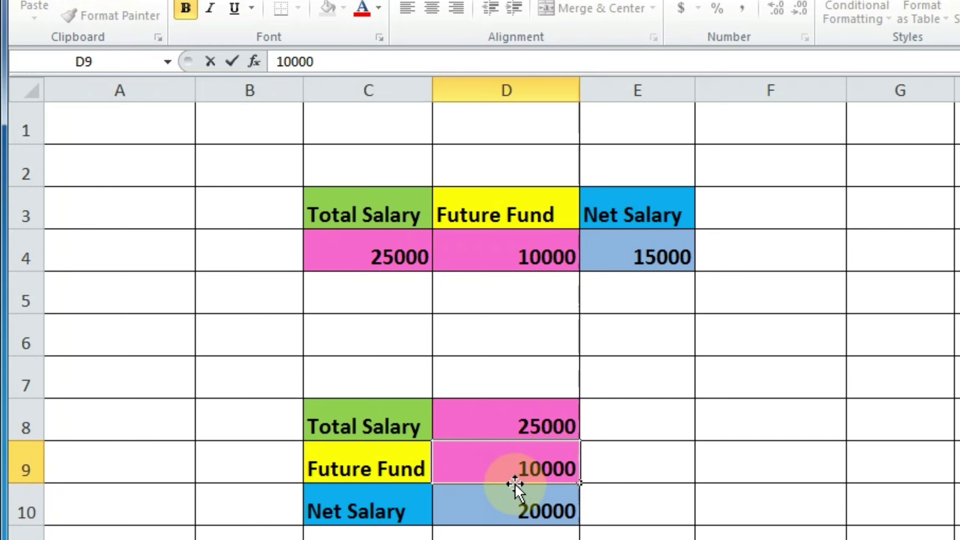
key("Return")
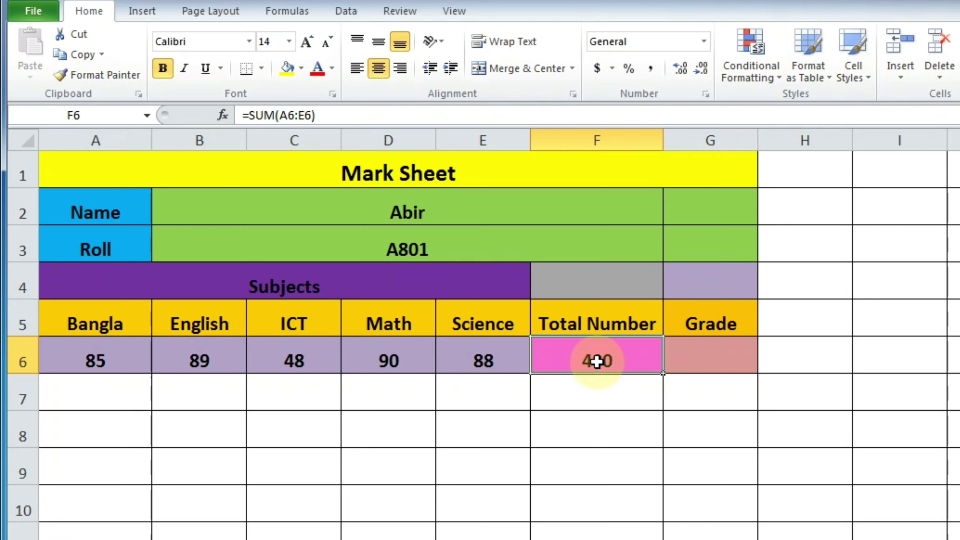
Clear the 400 total from F6 and select the subject names and marks A5:E6
key("Delete")
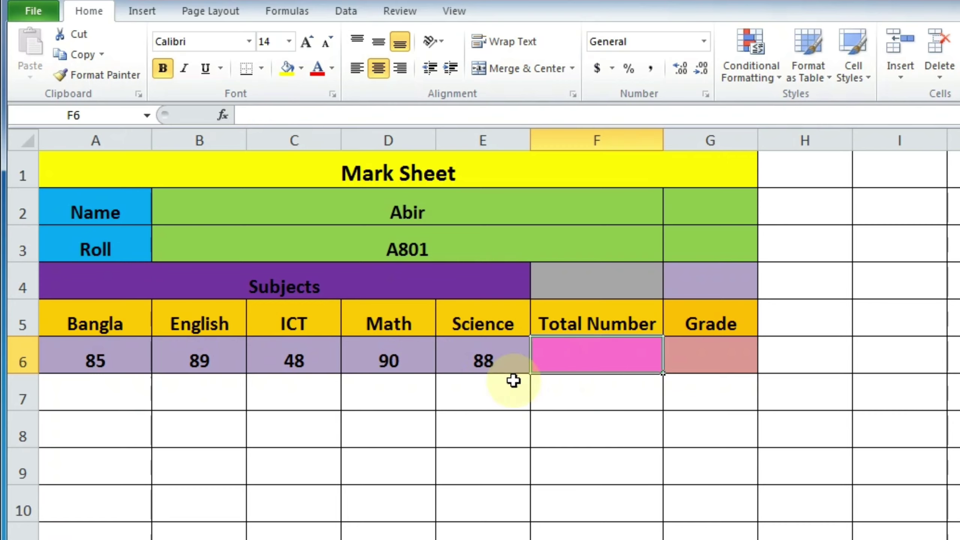
left_click(79, 327)
left_click_drag(80, 327, 483, 336)
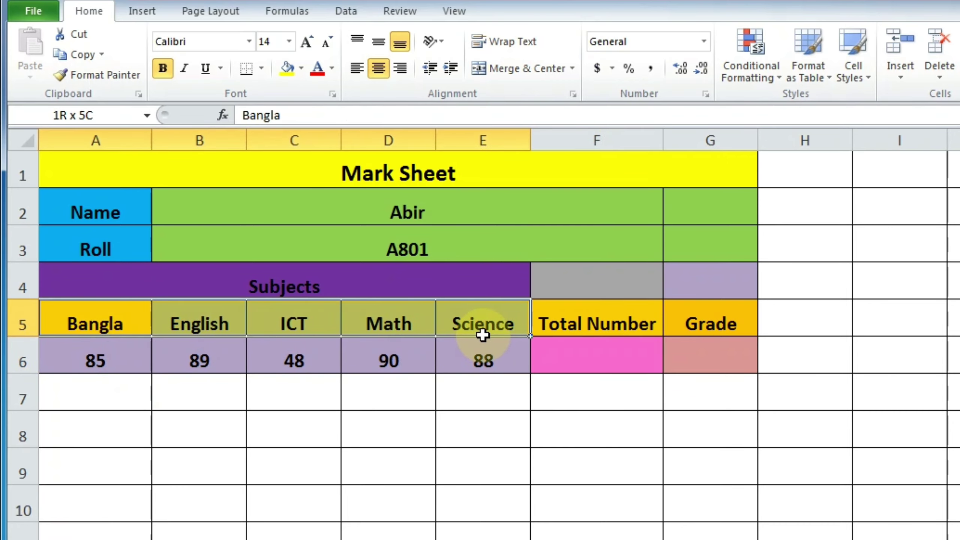
left_click(301, 437)
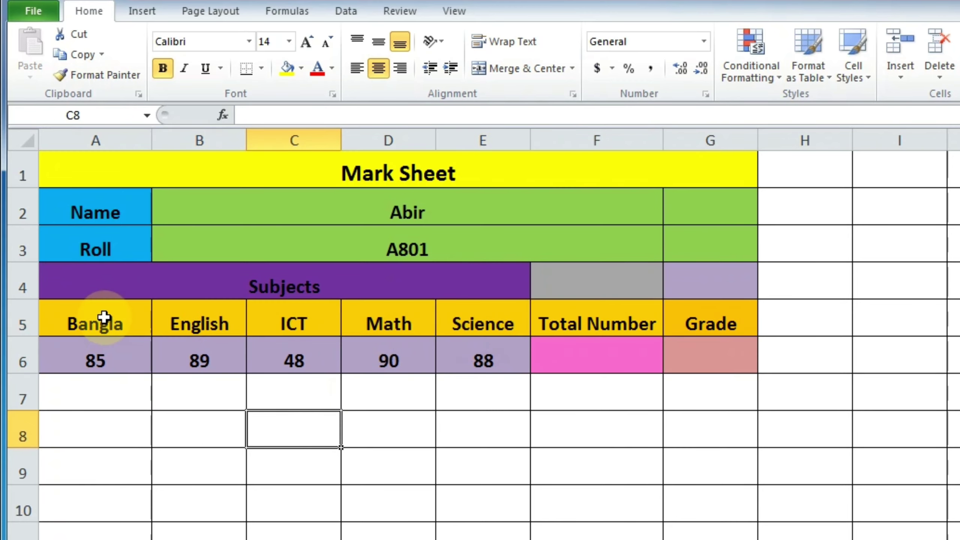
mouse_move(101, 322)
left_mouse_down()
mouse_move(428, 317)
mouse_move(461, 321)
mouse_move(461, 345)
left_mouse_up()
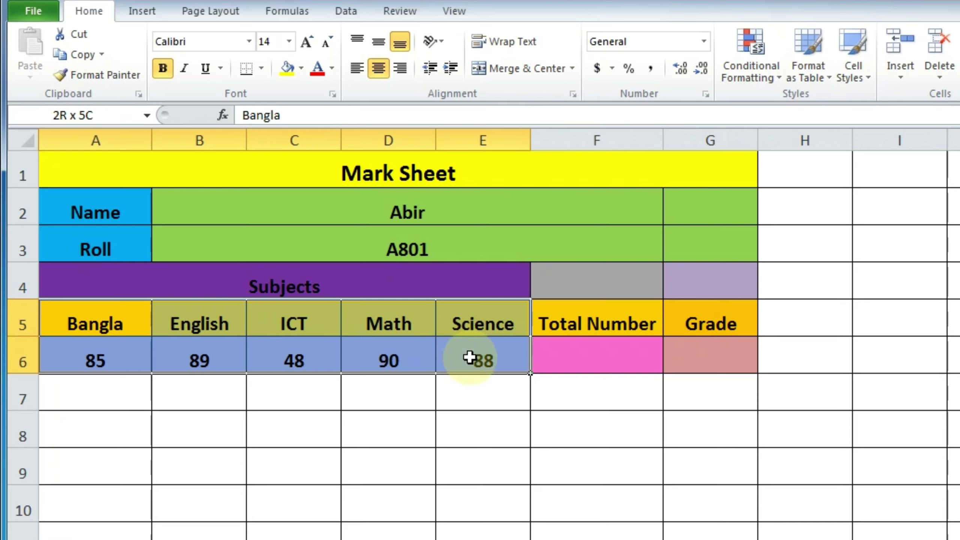
left_click_drag(470, 358, 469, 358)
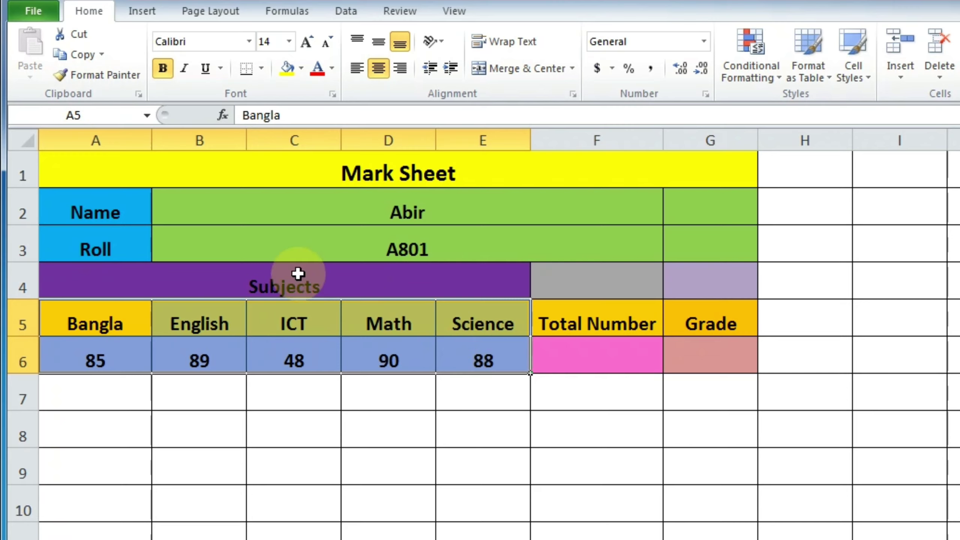
left_click(142, 15)
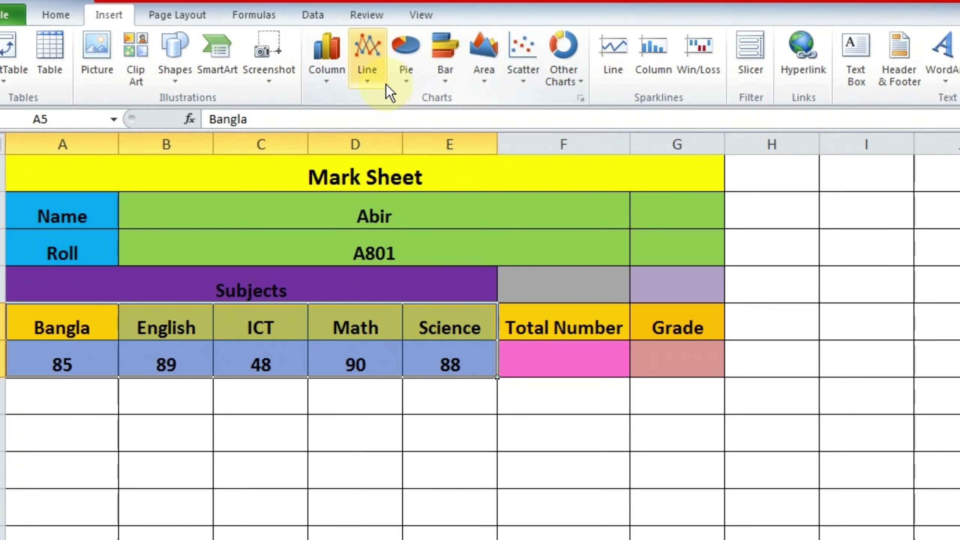
left_click(324, 61)
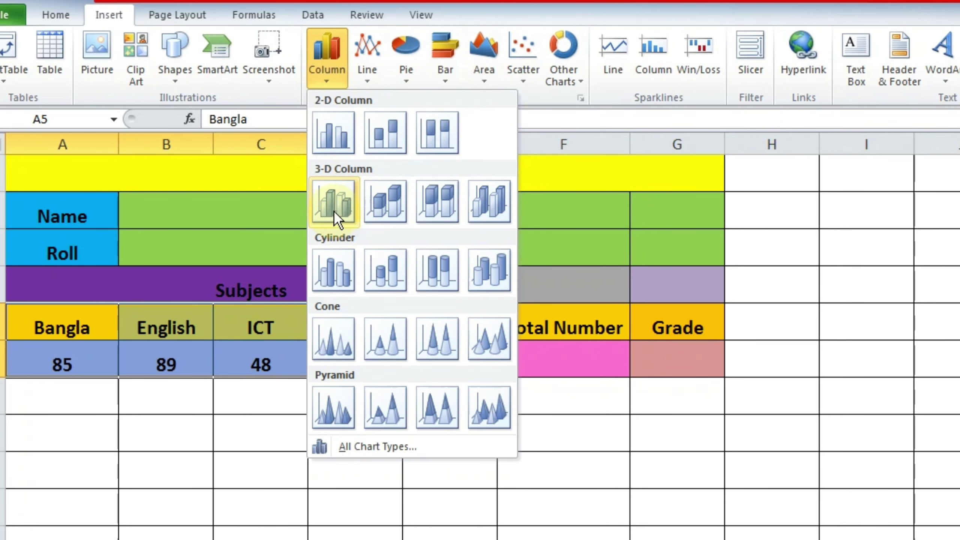
left_click(394, 204)
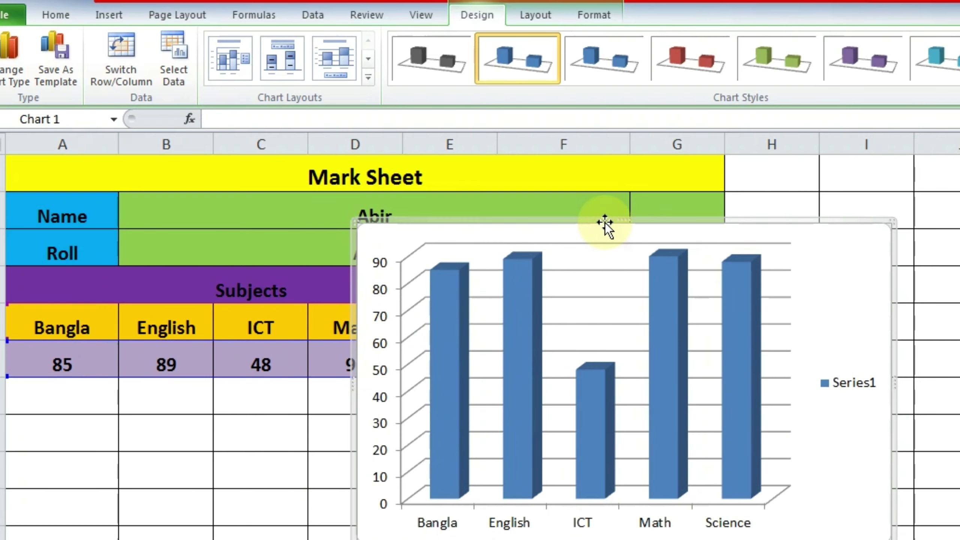
key("Delete")
left_click_drag(75, 326, 432, 356)
left_click(110, 14)
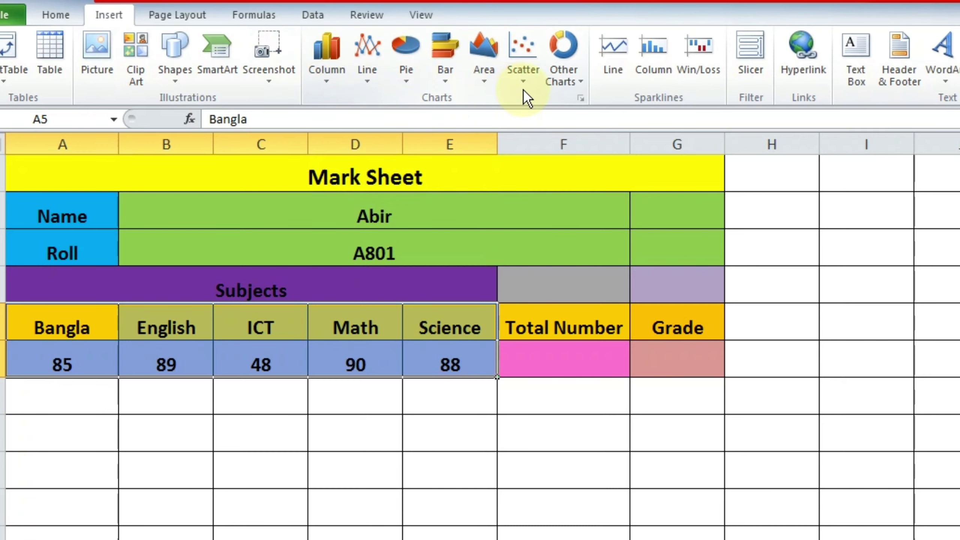
left_click(406, 57)
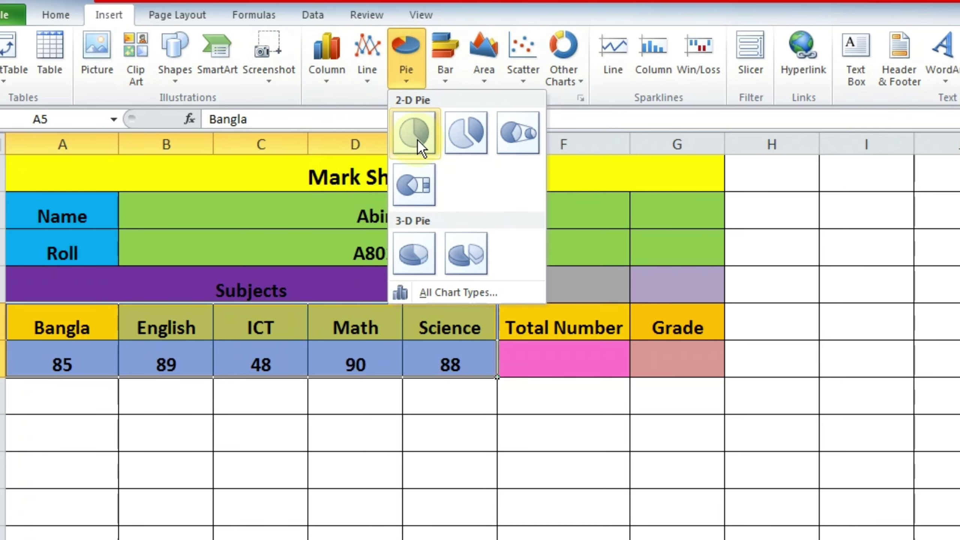
left_click(455, 261)
left_click(702, 385)
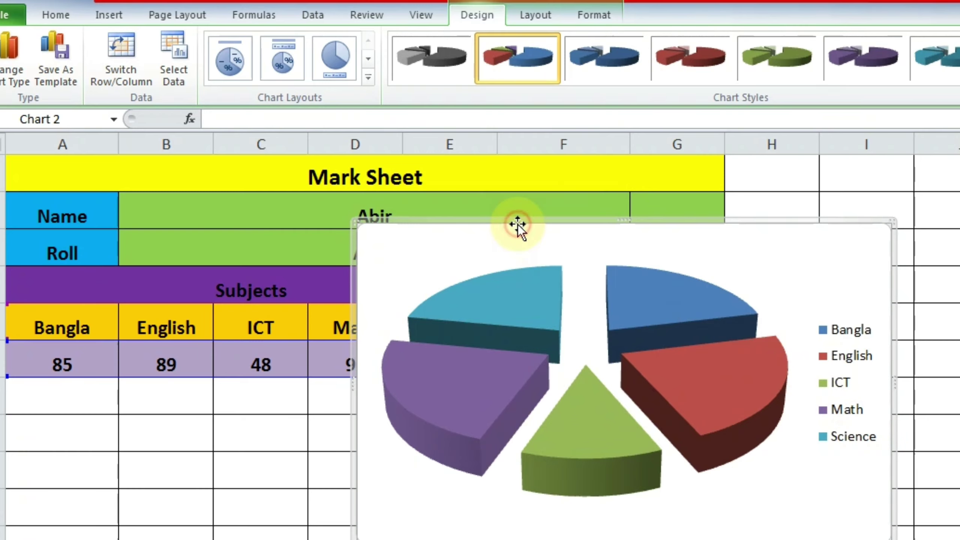
key("Delete")
Select A5:E6 and browse the chart types in the All Chart Types dialog
left_click(136, 441)
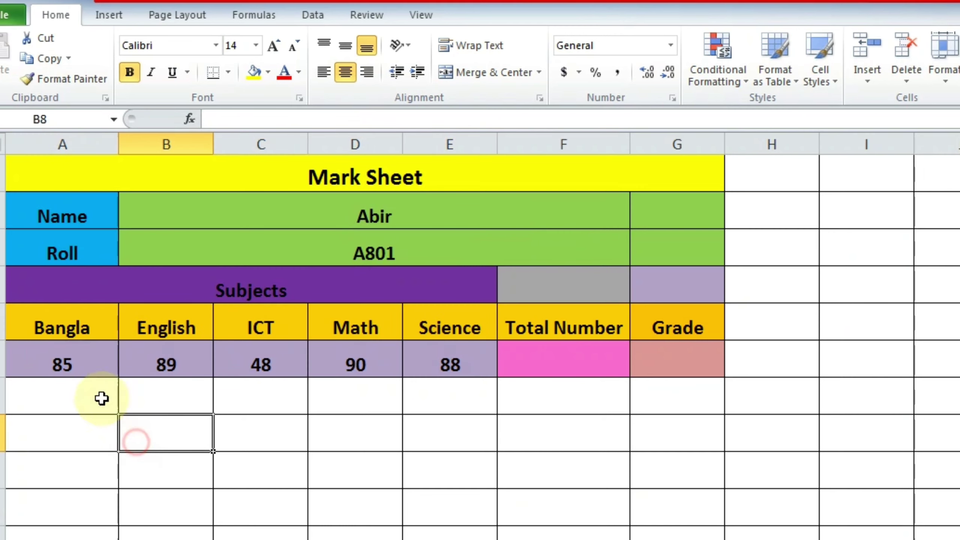
left_click_drag(58, 328, 417, 353)
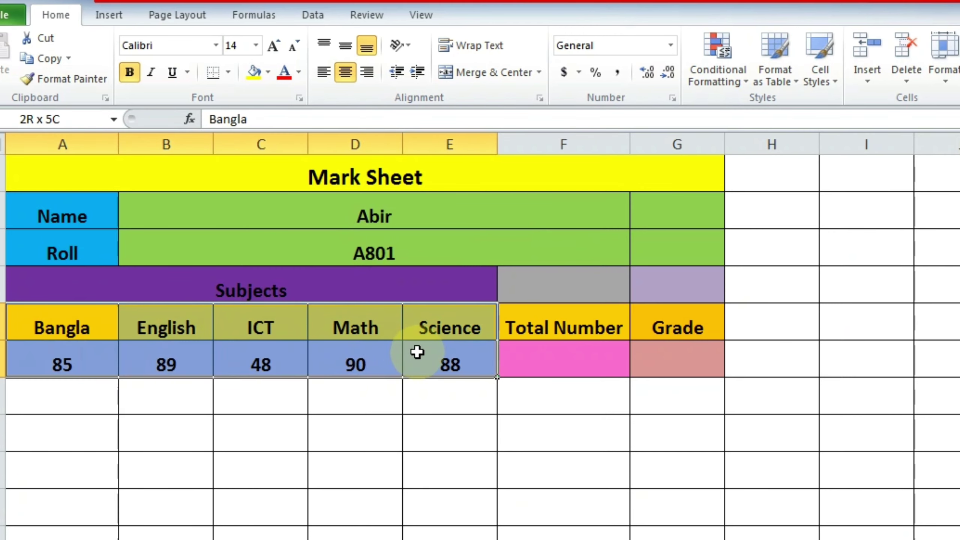
left_click(108, 14)
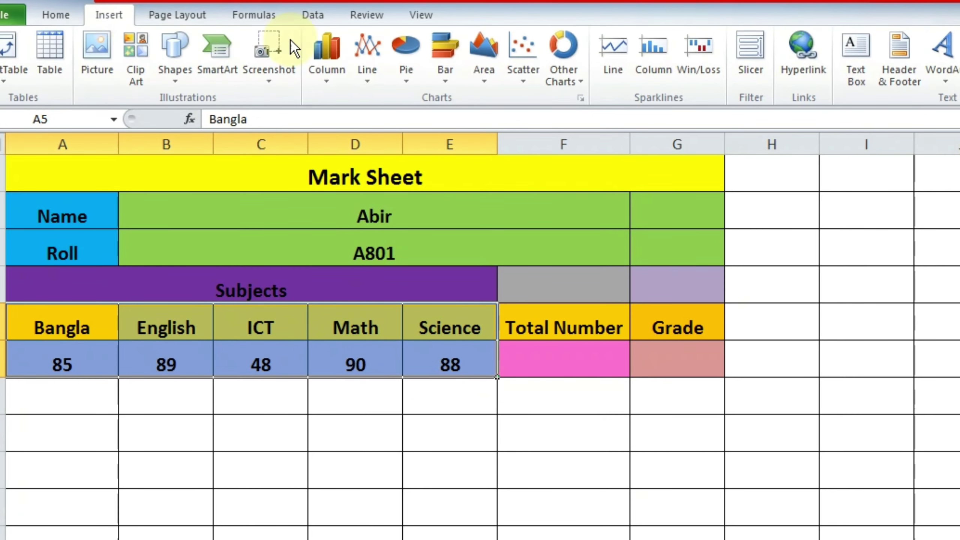
left_click(336, 66)
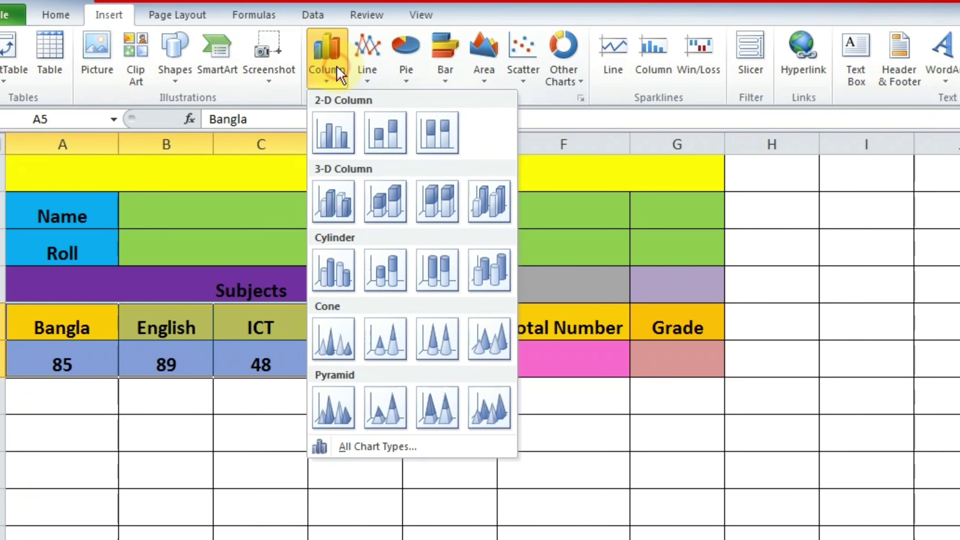
left_click(390, 448)
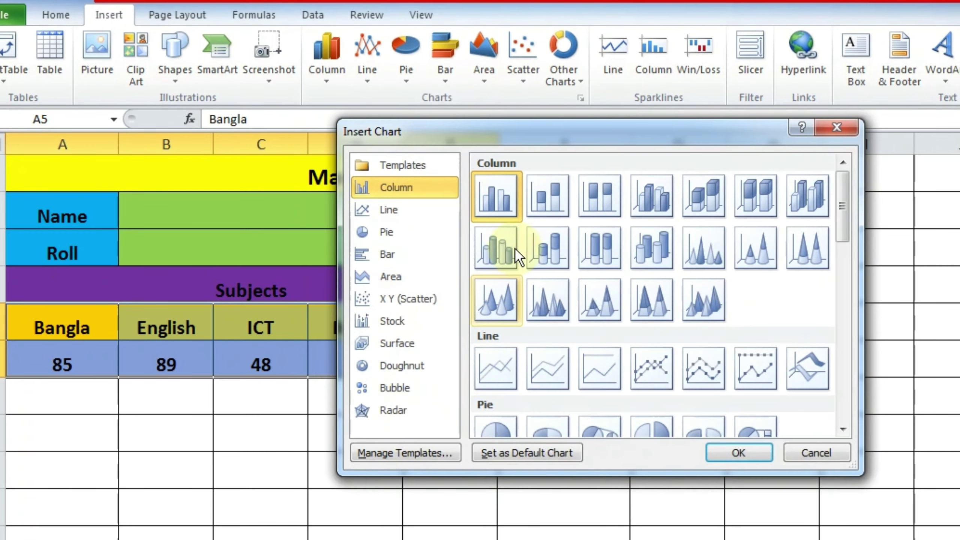
left_click_drag(516, 132, 733, 145)
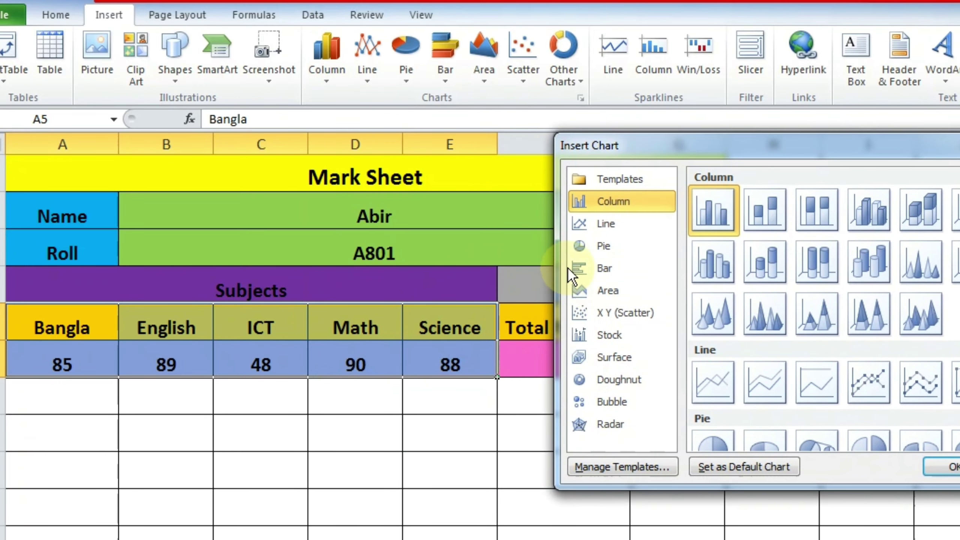
left_click(602, 245)
left_click(605, 223)
left_click(608, 204)
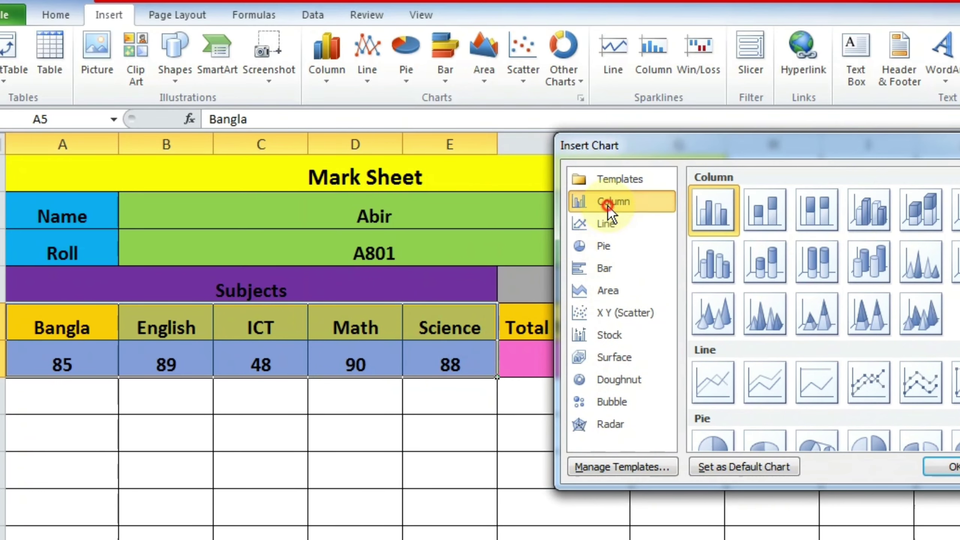
left_click(605, 268)
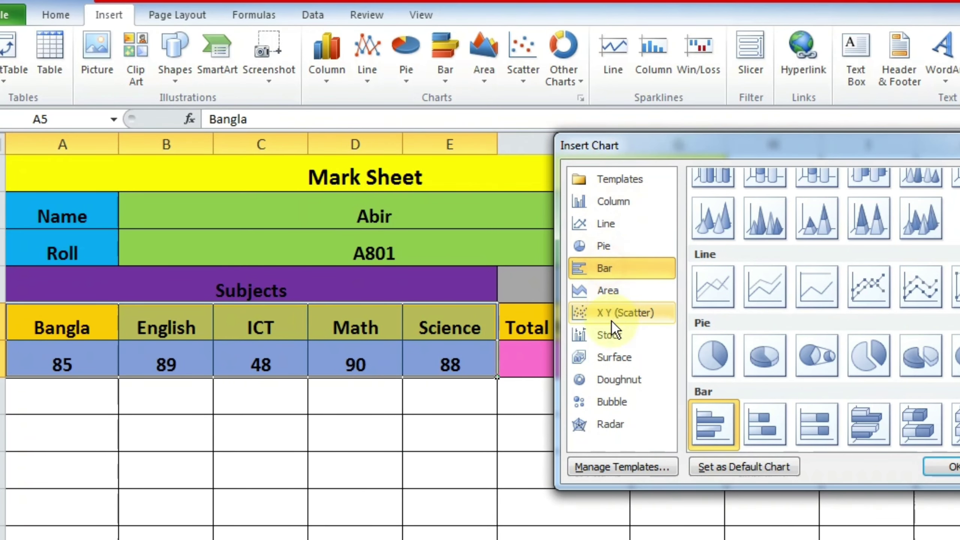
left_click(608, 291)
left_click(602, 405)
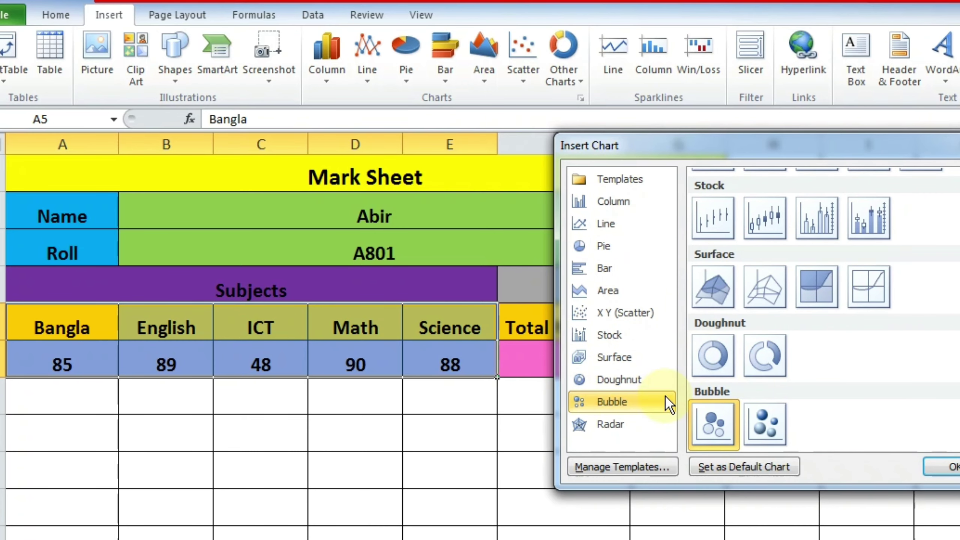
Insert an Exploded Pie in 3-D chart of the subject marks
left_click(607, 249)
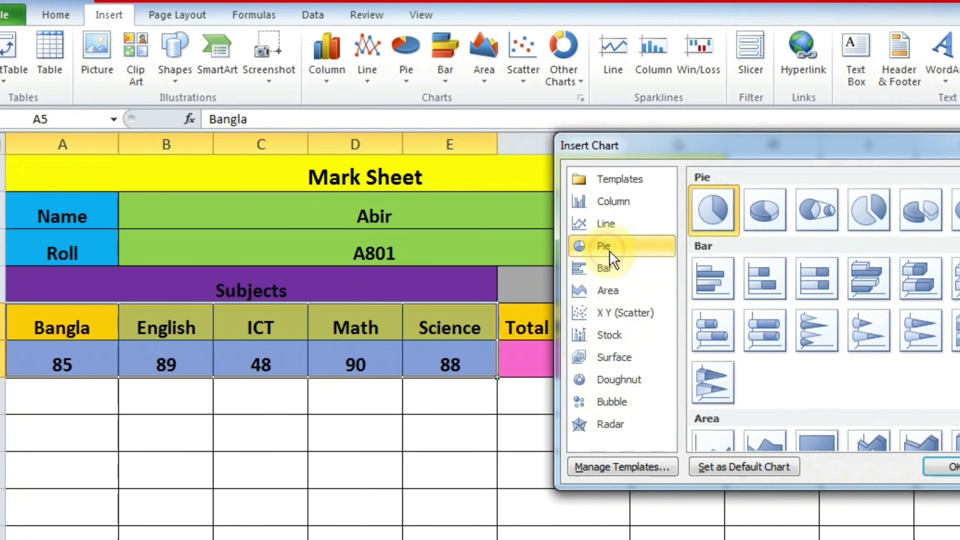
scroll(747, 318, "up", 5)
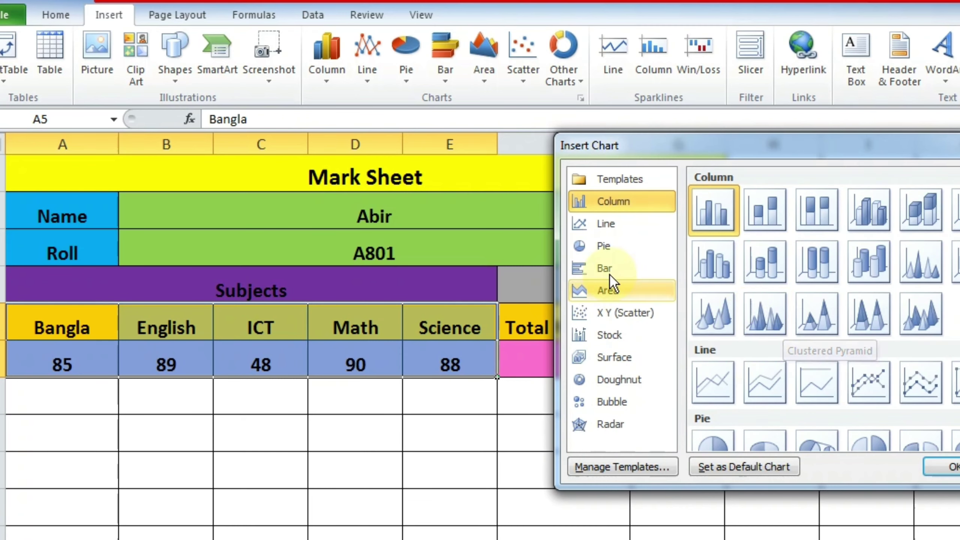
left_click(630, 244)
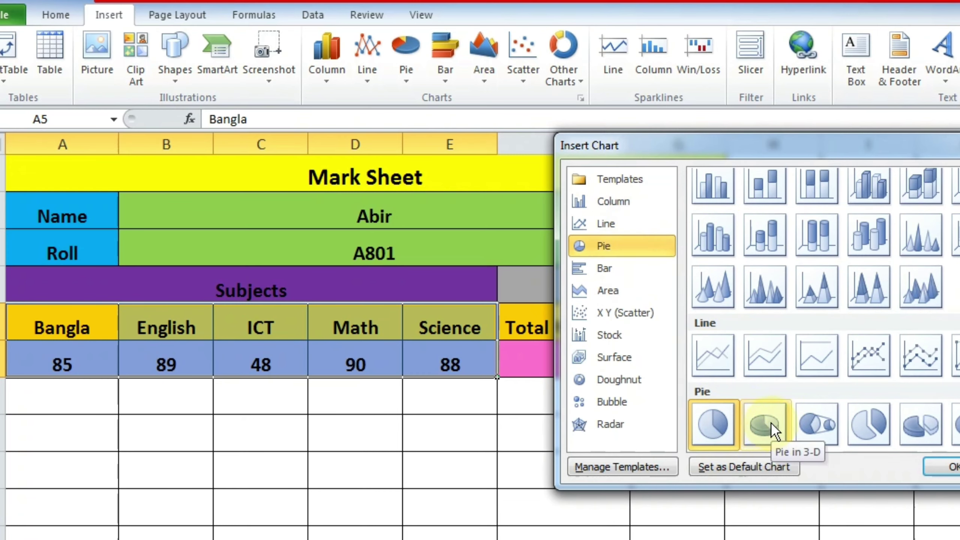
left_click(921, 416)
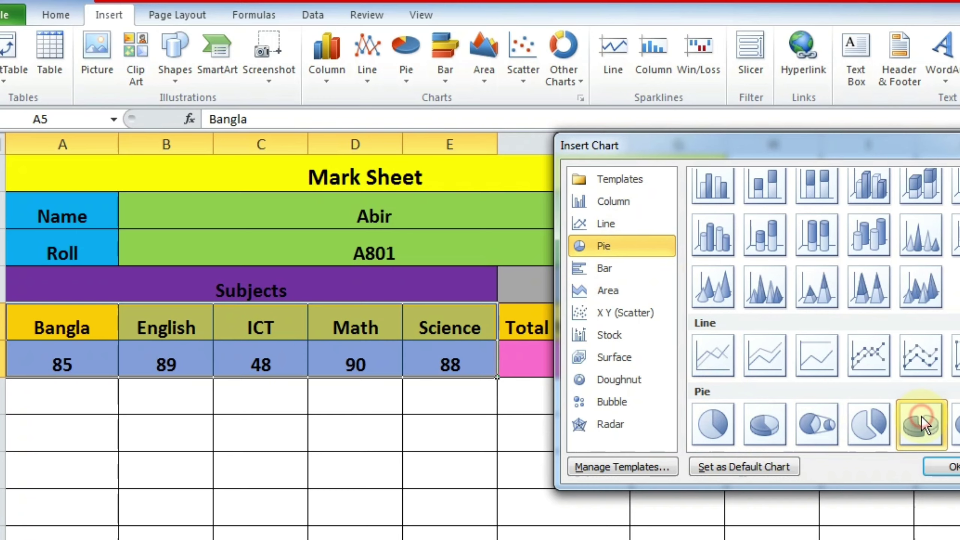
left_click(951, 467)
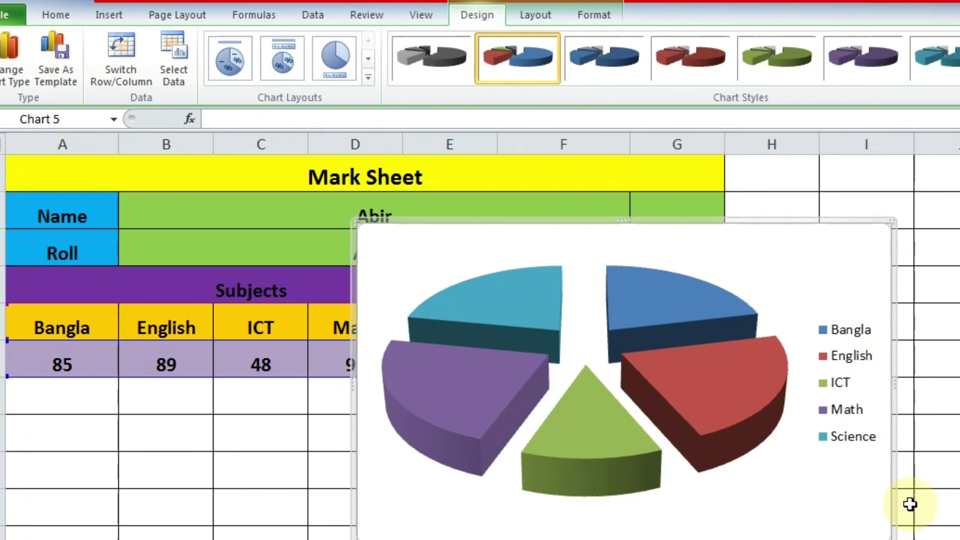
Drag the pie chart up and right so its left edge sits at column F
left_click_drag(545, 224, 738, 159)
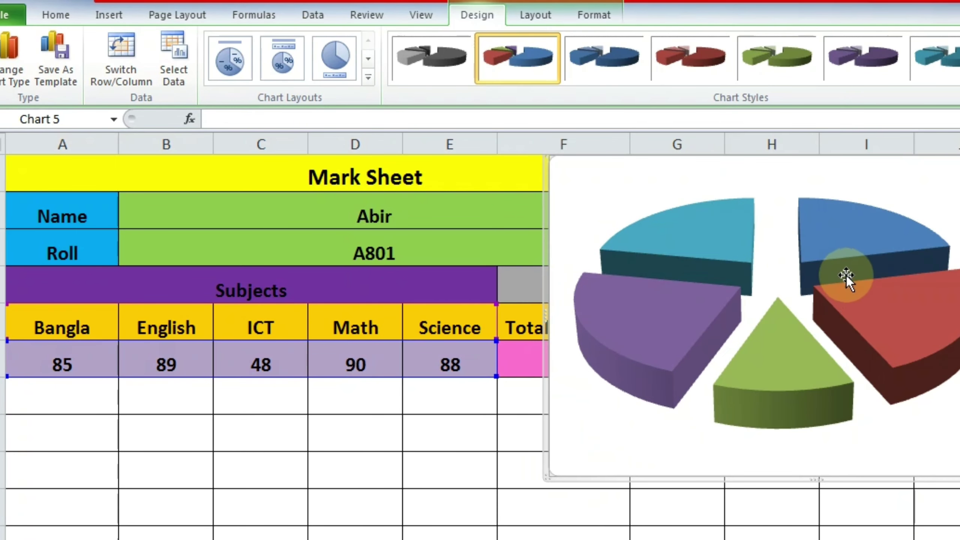